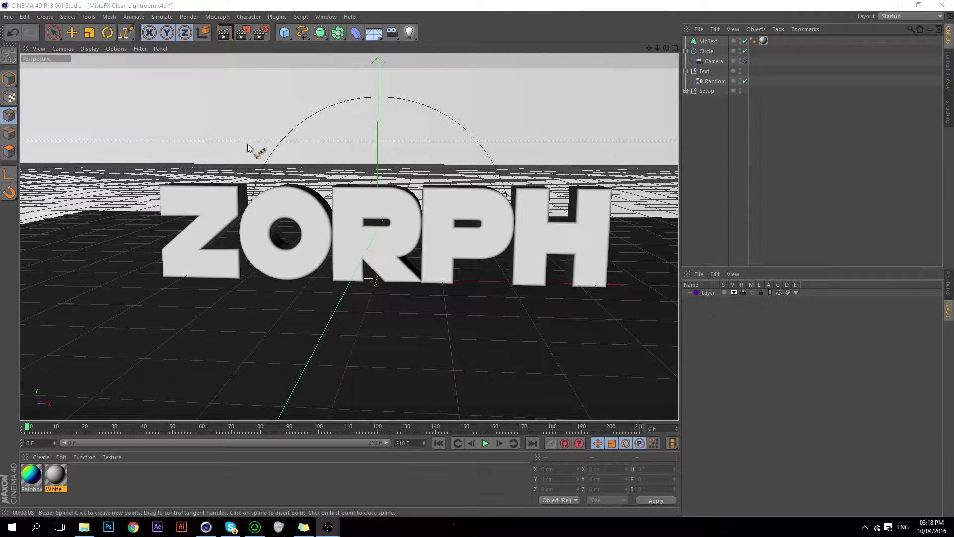
Change the MoText object's text to "text".
click(9, 78)
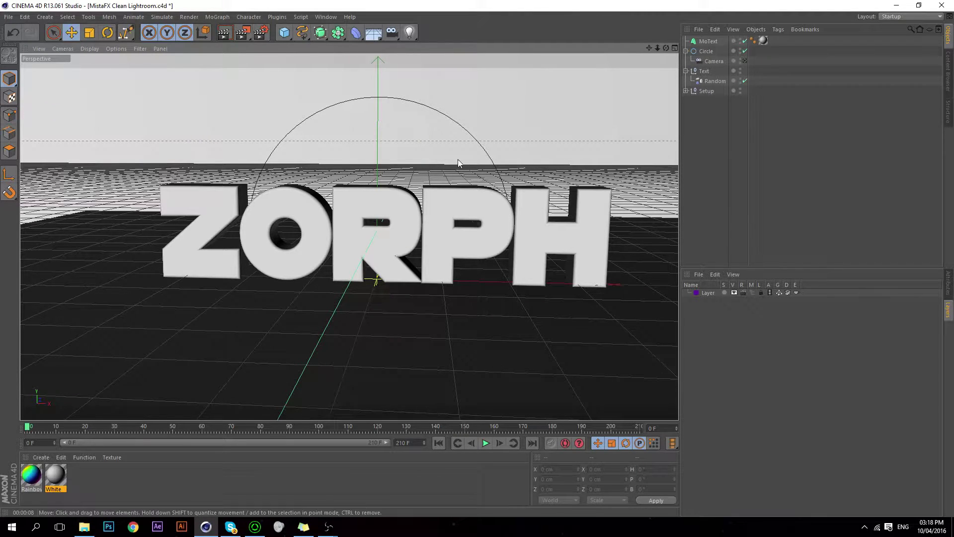
scroll(198, 221, up, 5)
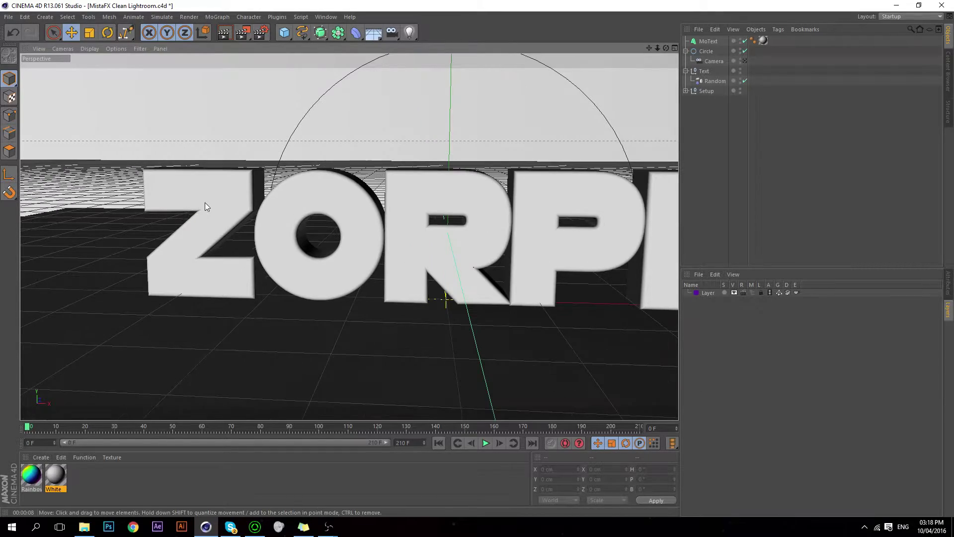
scroll(162, 210, up, 1)
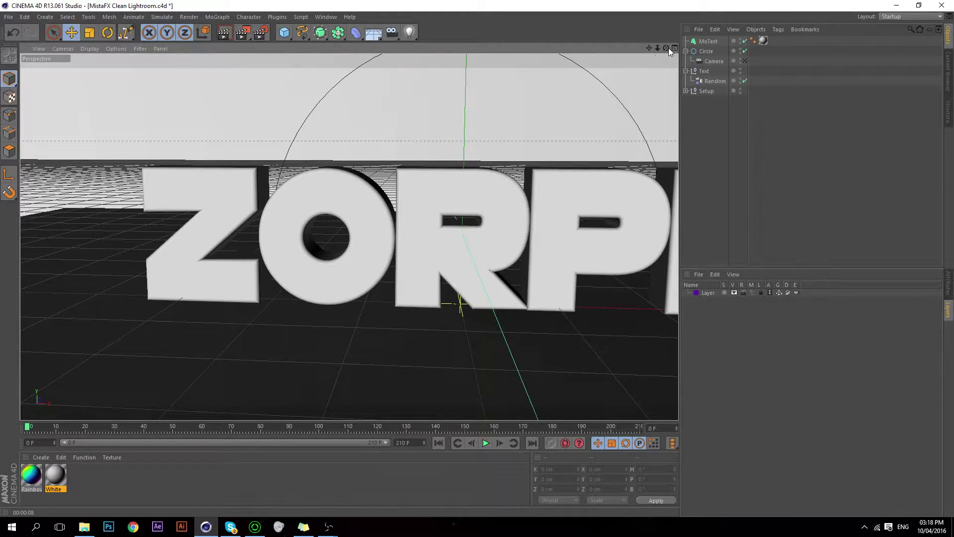
drag(666, 48, 636, 49)
click(709, 41)
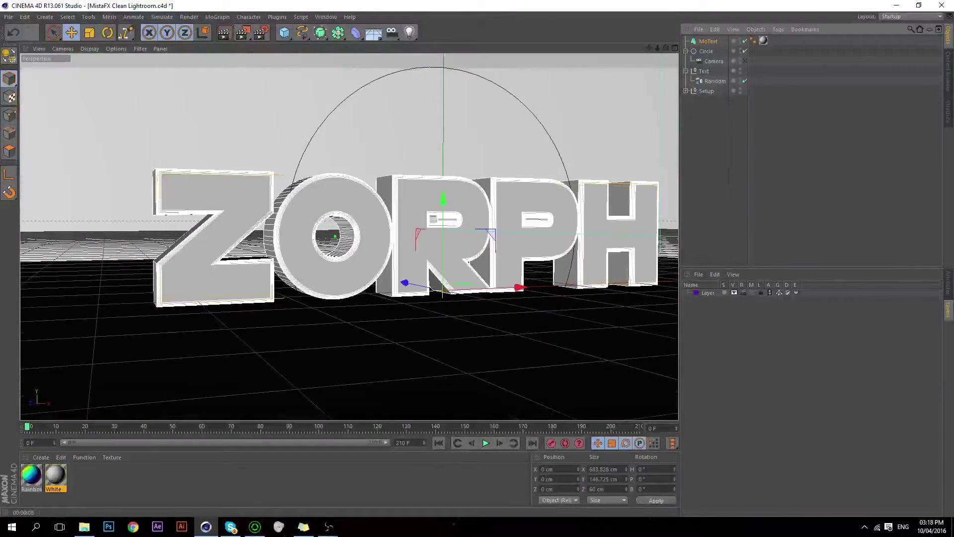
click(947, 283)
click(736, 298)
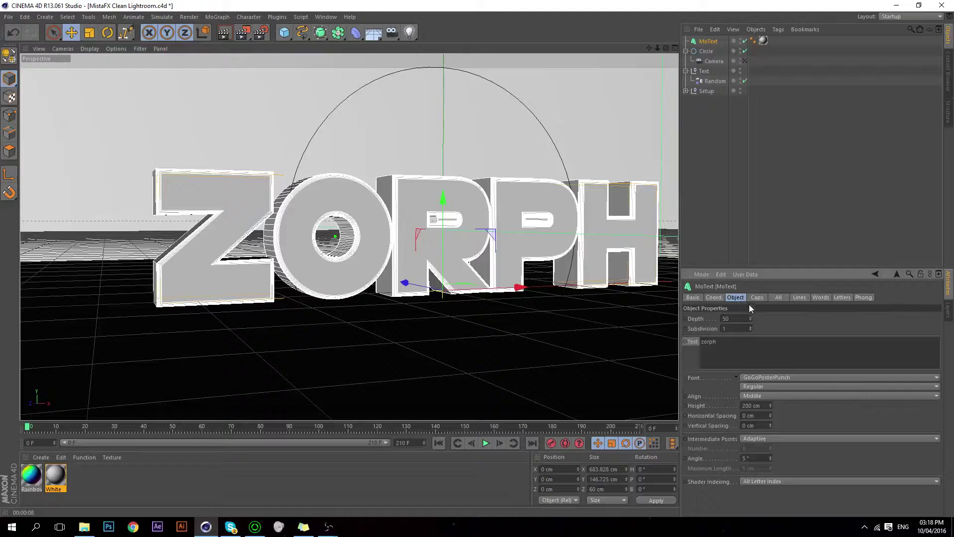
double_click(738, 343)
text(text)
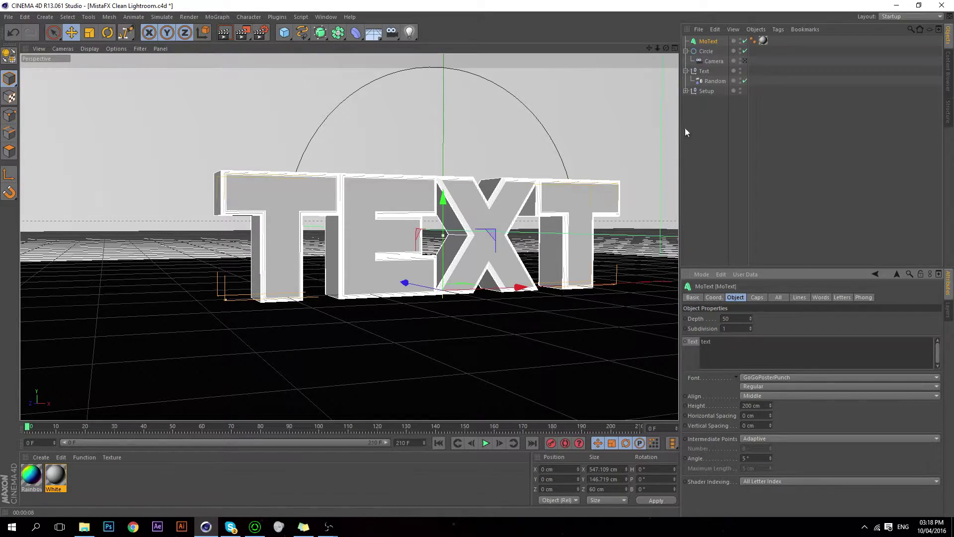
Set the start and end fillet cap radius of the MoText object to 7 cm.
drag(666, 49, 482, 57)
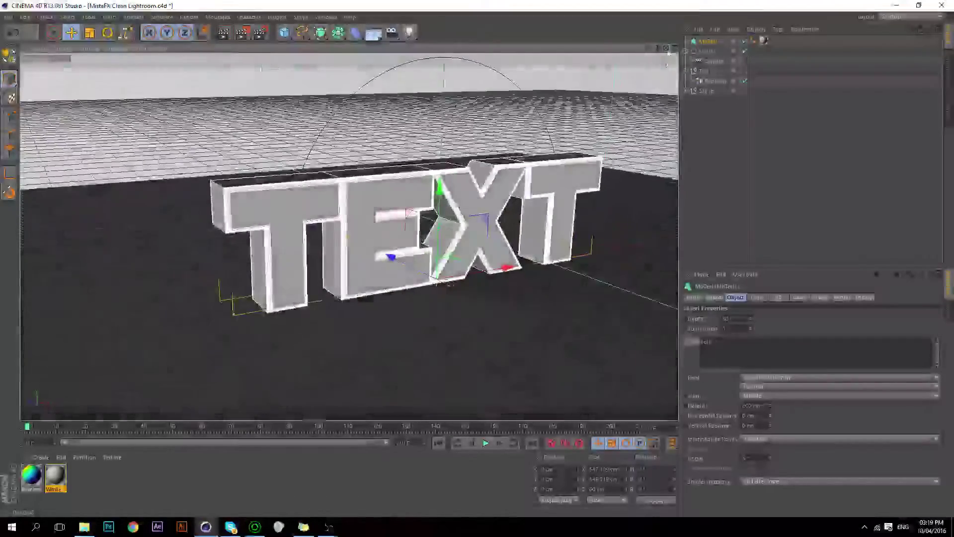
click(756, 298)
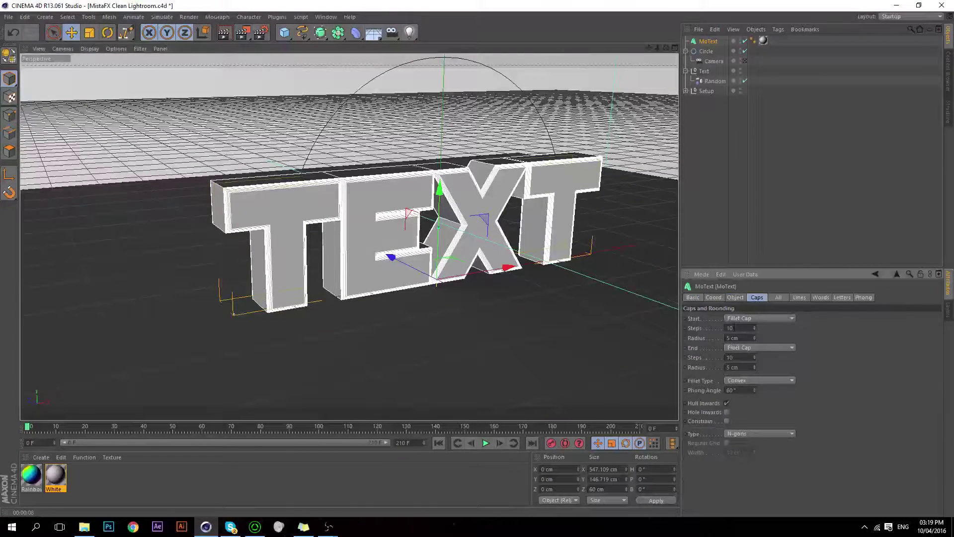
click(754, 365)
click(754, 365)
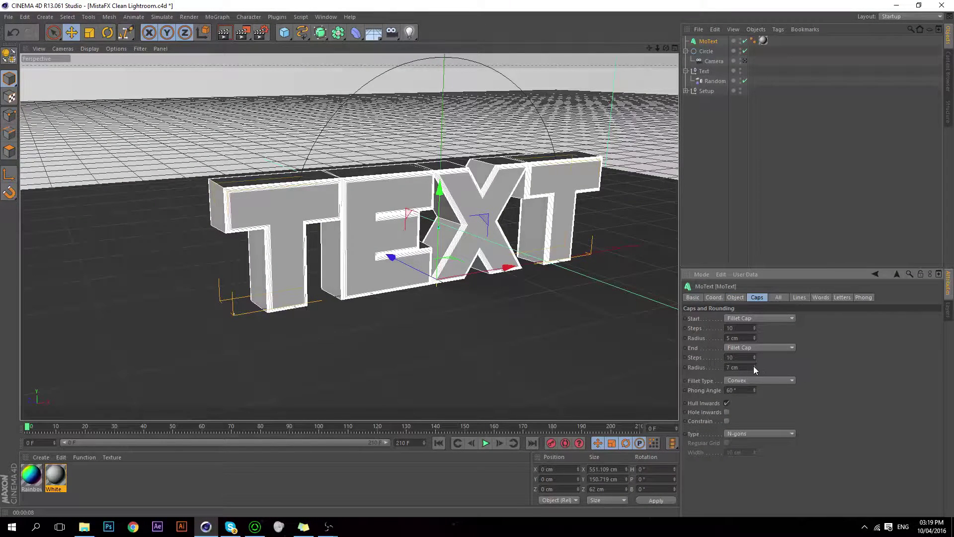
click(755, 337)
click(755, 336)
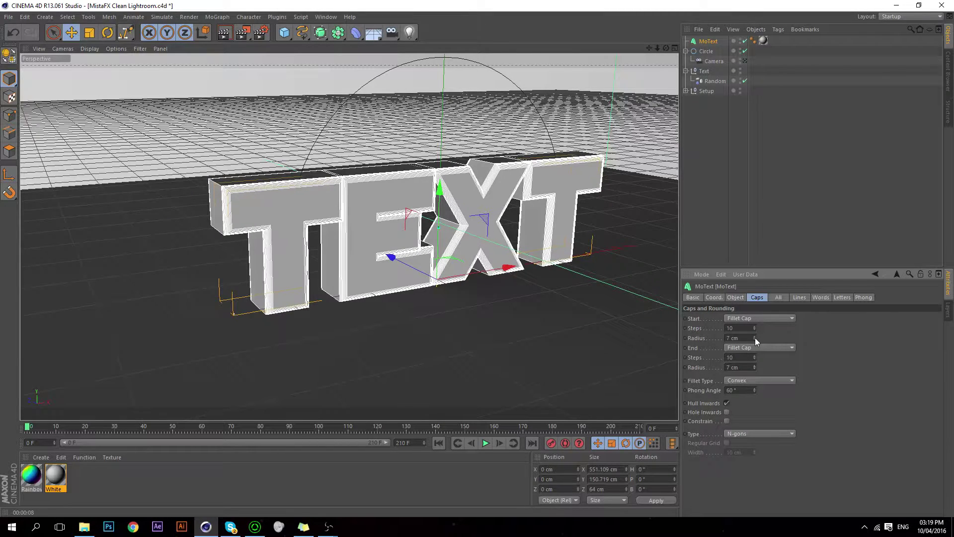
click(705, 339)
click(702, 368)
click(696, 338)
scroll(438, 246, up, 1)
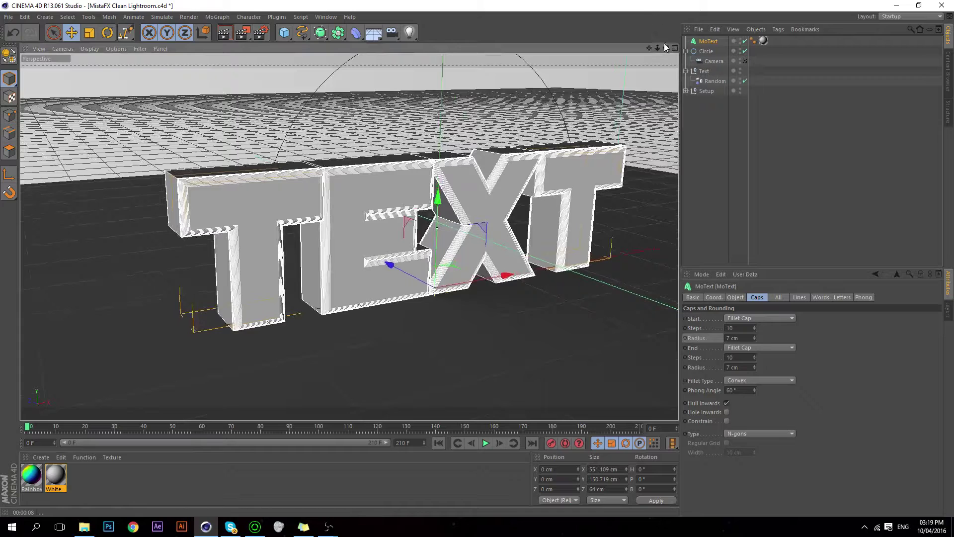
Make the MoText object editable and expand its hierarchy down to the first letter's spline.
drag(665, 48, 654, 32)
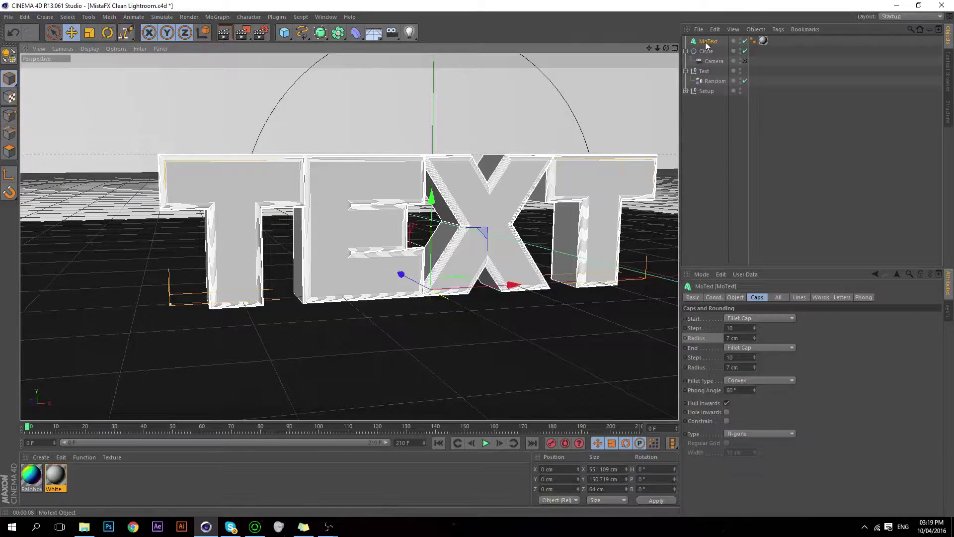
click(8, 56)
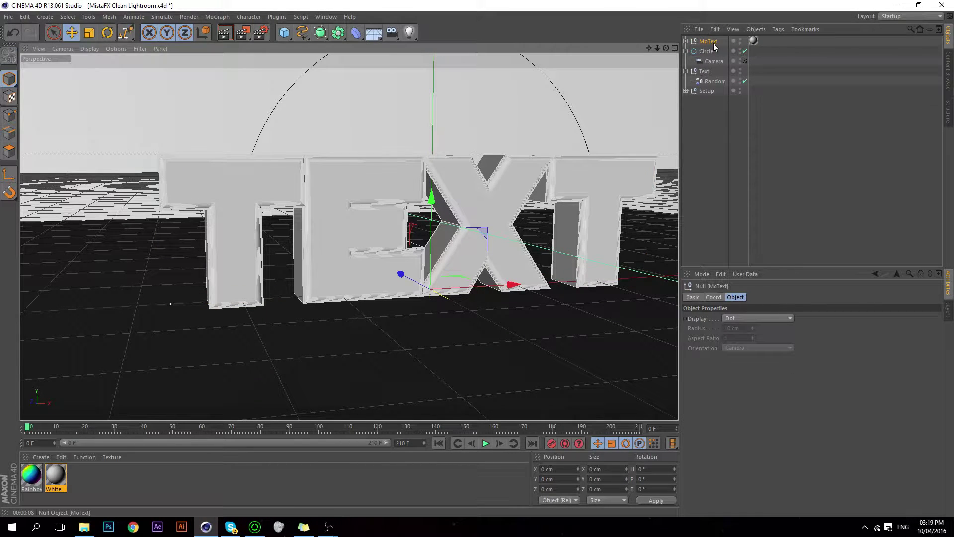
click(686, 41)
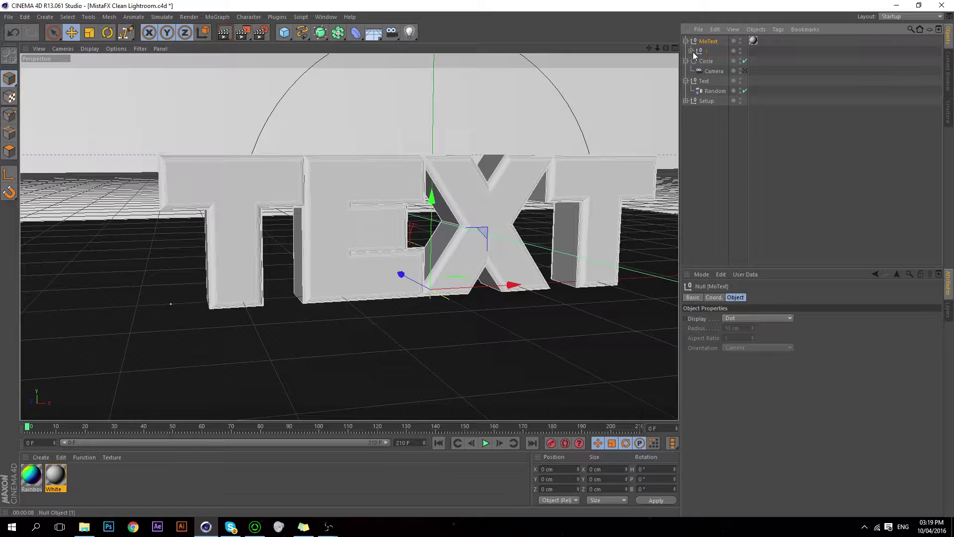
click(691, 51)
click(698, 61)
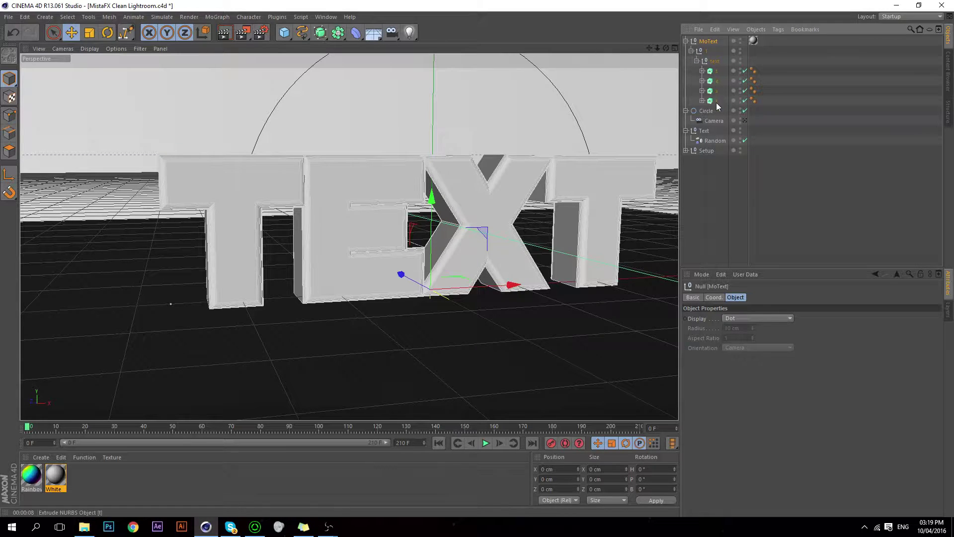
click(702, 71)
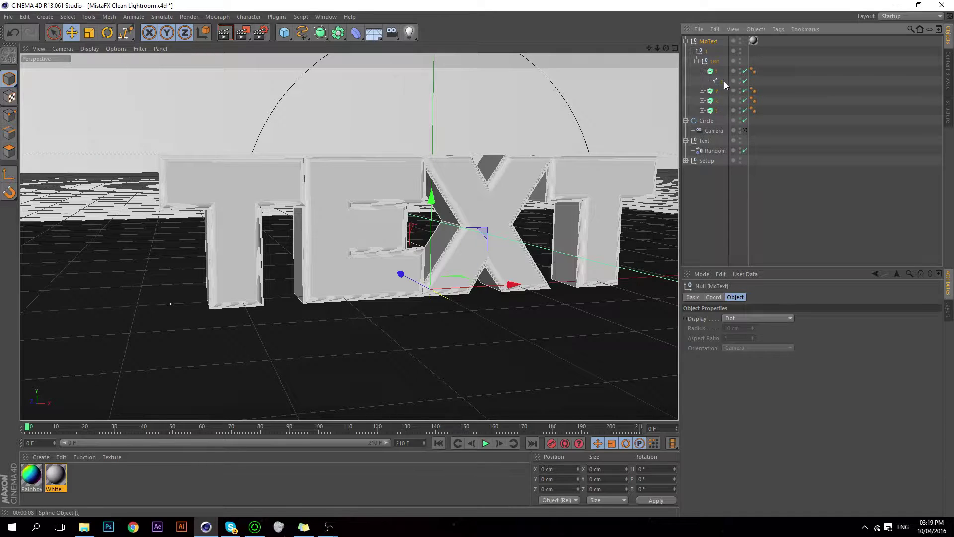
Move the first letter's "t" spline out of the MoText group to the top of the hierarchy and collapse the group.
click(724, 81)
drag(724, 82, 705, 41)
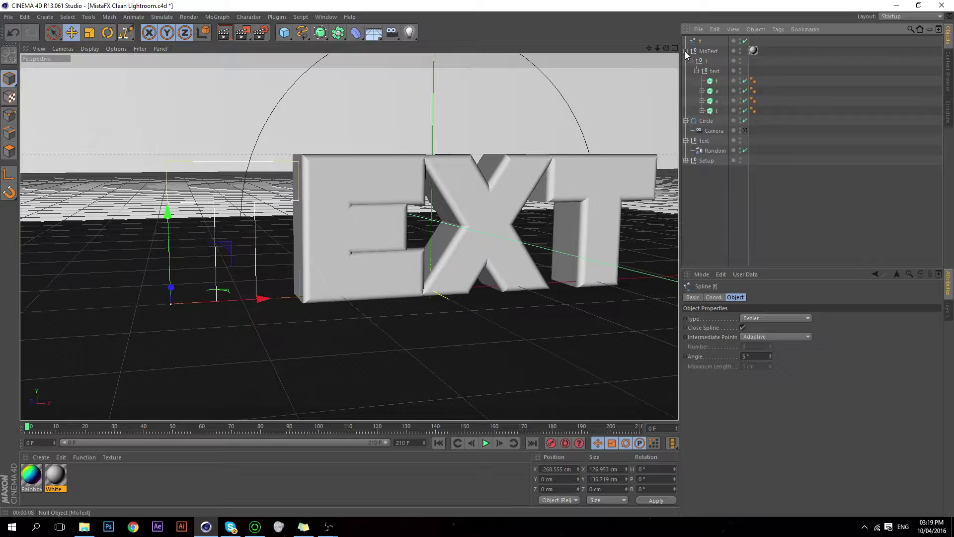
click(686, 51)
alt+right_drag(236, 183, 167, 193)
click(126, 128)
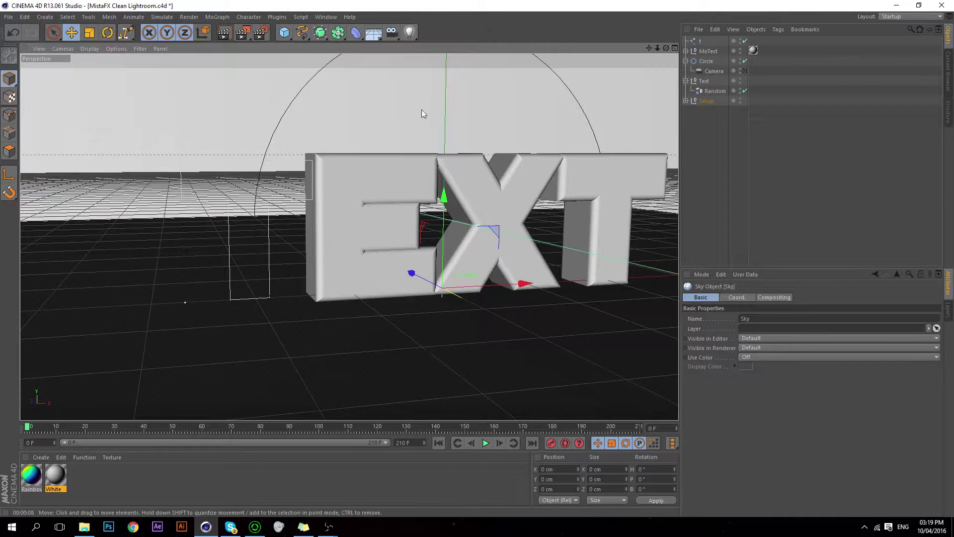
Maximize the Front view and hide the Circle and Camera objects in the editor.
click(675, 49)
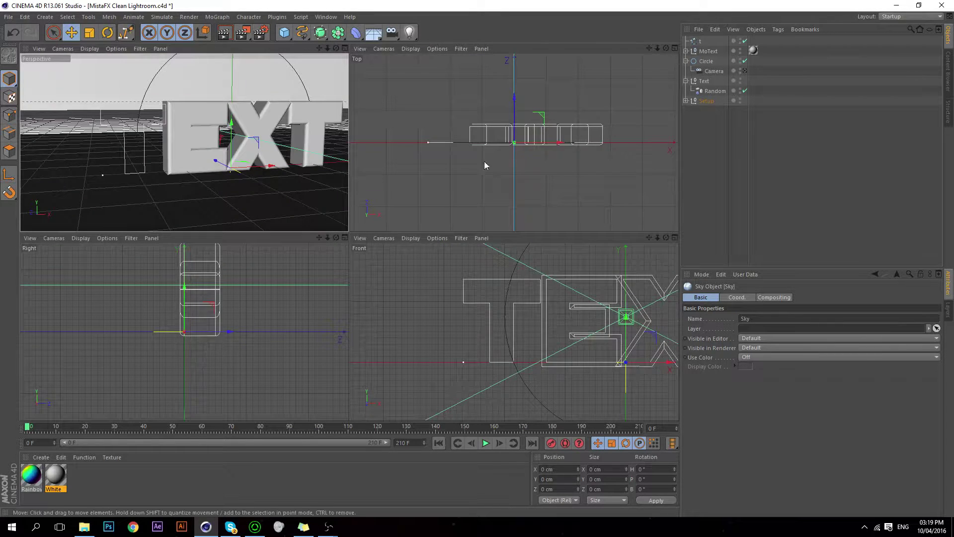
click(675, 237)
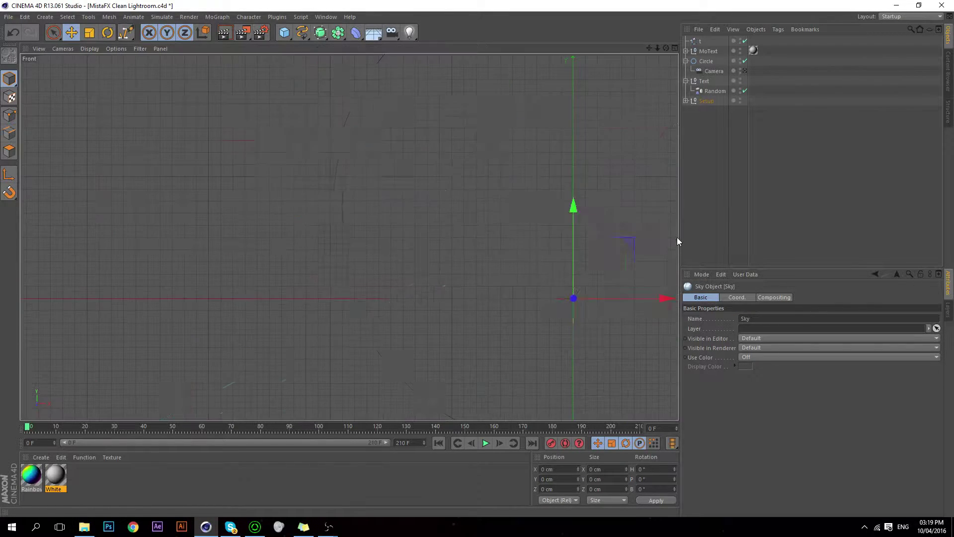
click(741, 69)
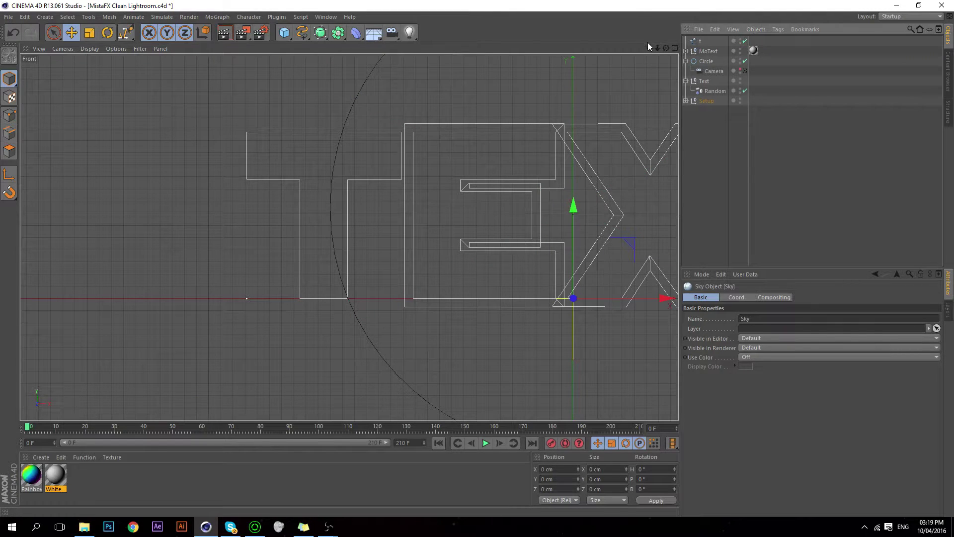
drag(649, 48, 631, 50)
click(735, 119)
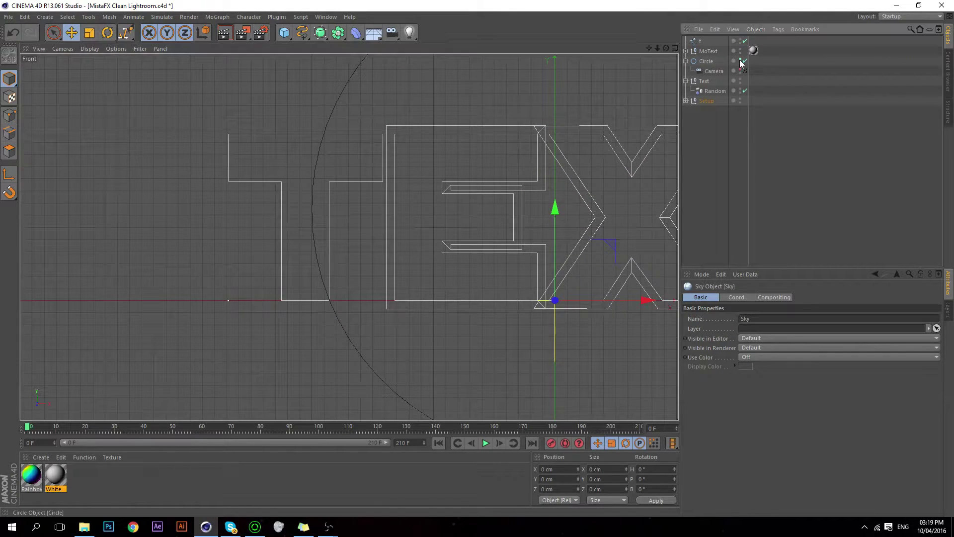
drag(649, 47, 440, 81)
drag(350, 237, 357, 215)
drag(661, 48, 662, 49)
Try to reshape the "t" spline in point mode by moving the lower corner points of its crossbar.
click(699, 42)
scroll(101, 195, up, 4)
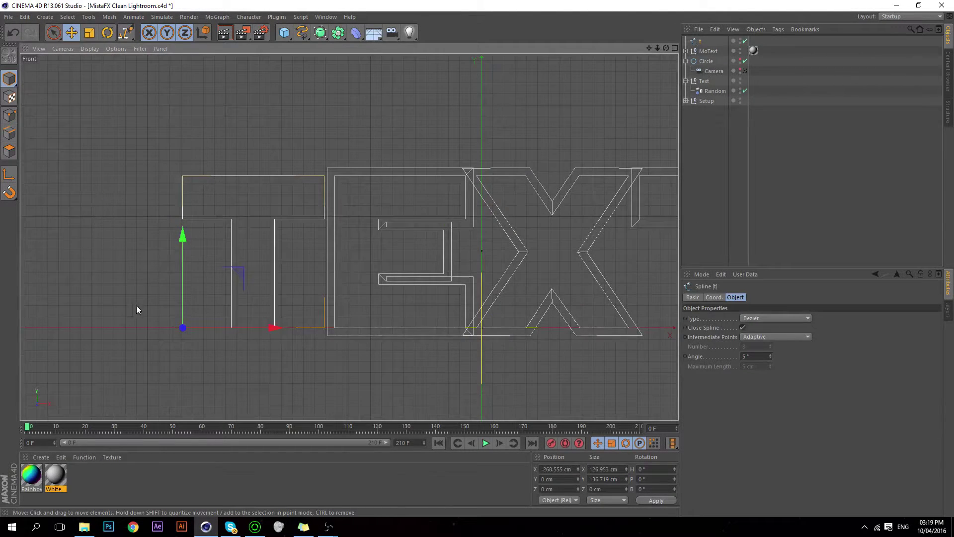
click(9, 115)
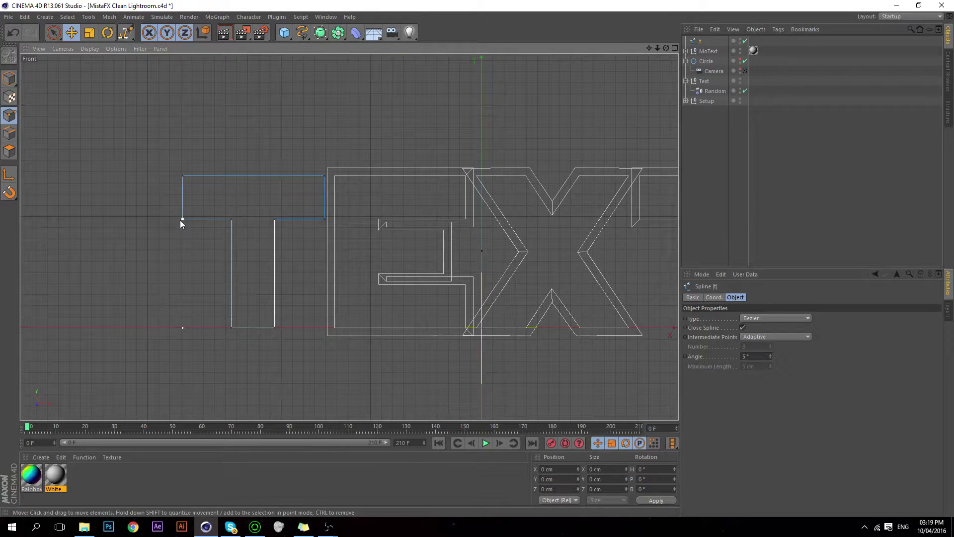
drag(180, 219, 208, 209)
key(ctrl+z)
drag(324, 219, 300, 198)
key(ctrl+z)
Add a circle spline and position it so it covers the upper part of the "t" spline.
scroll(109, 221, up, 2)
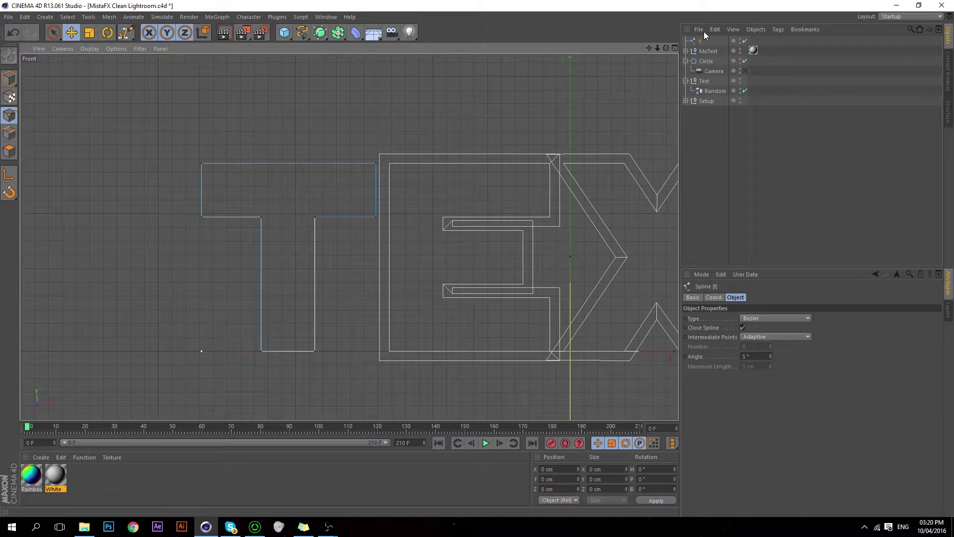
click(705, 112)
drag(304, 40, 383, 81)
drag(627, 296, 333, 2)
drag(393, 164, 402, 187)
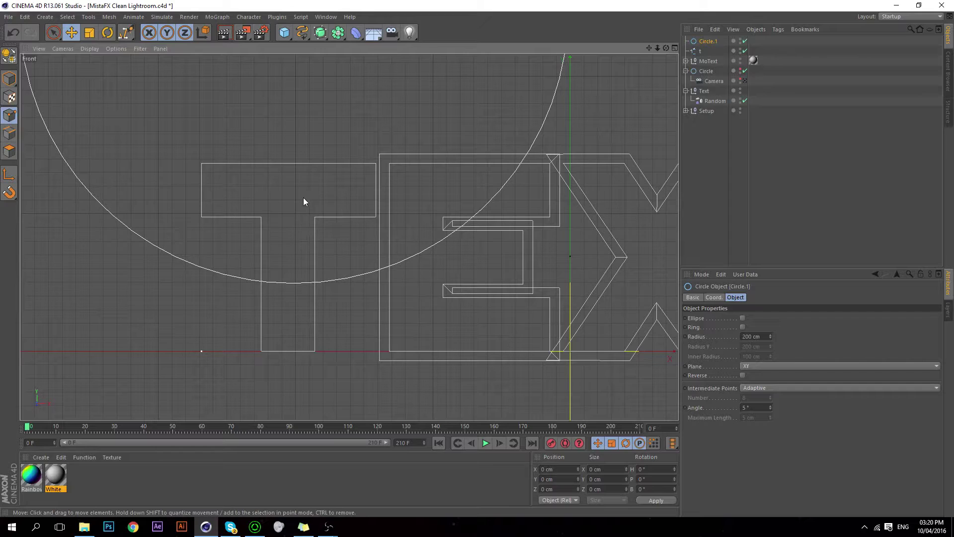
mouse_move(303, 201)
mouse_down()
mouse_move(305, 185)
mouse_move(311, 207)
mouse_up()
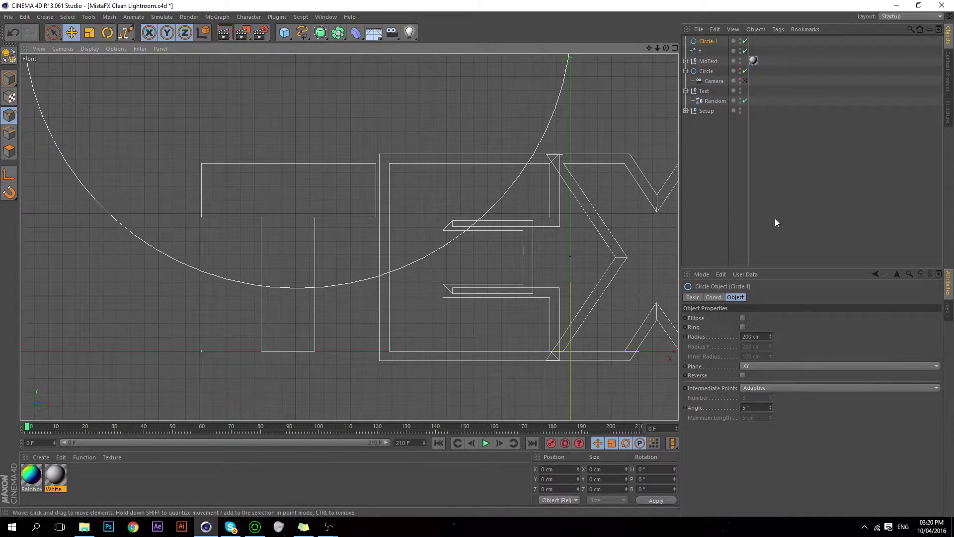
Add a Spline Mask and nest the new circle and the "t" spline under it, with the circle first.
click(735, 161)
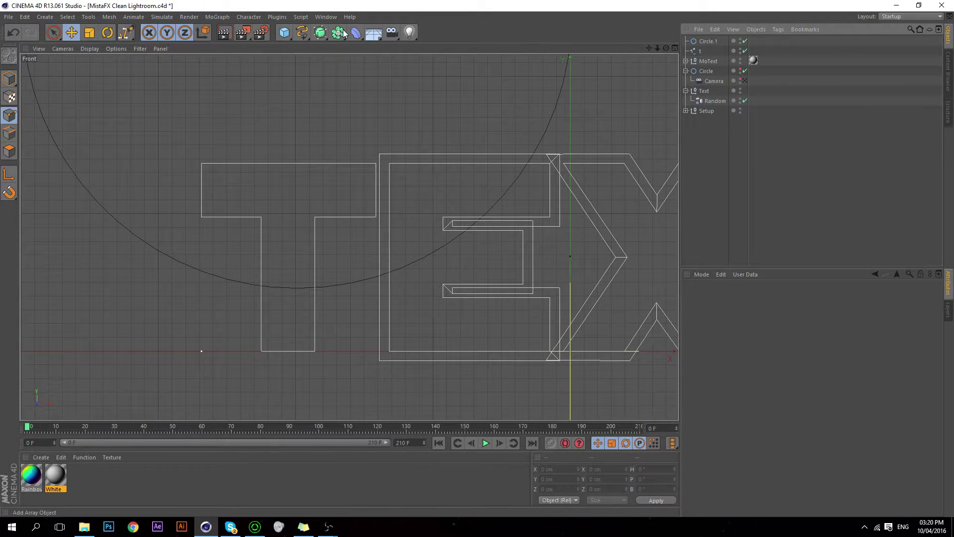
click(338, 32)
click(383, 67)
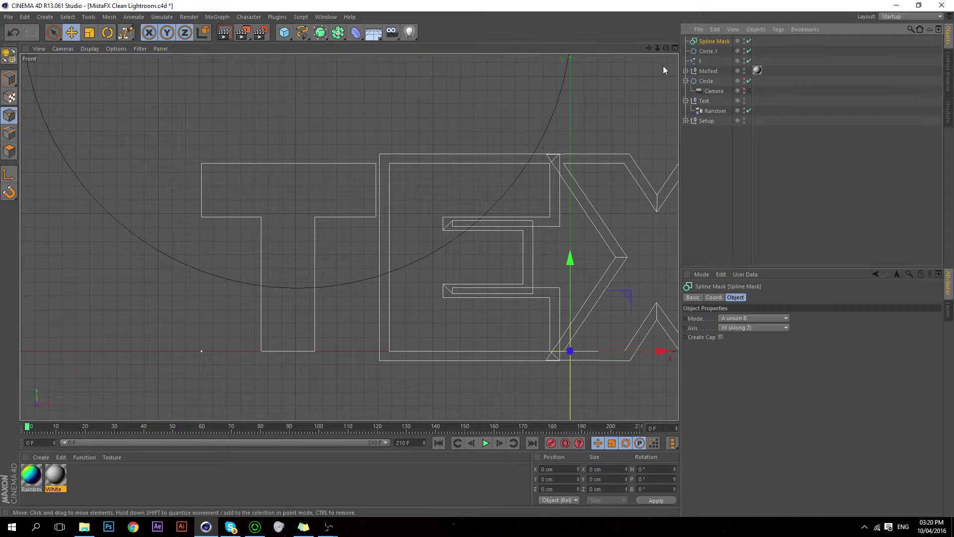
drag(708, 52, 712, 42)
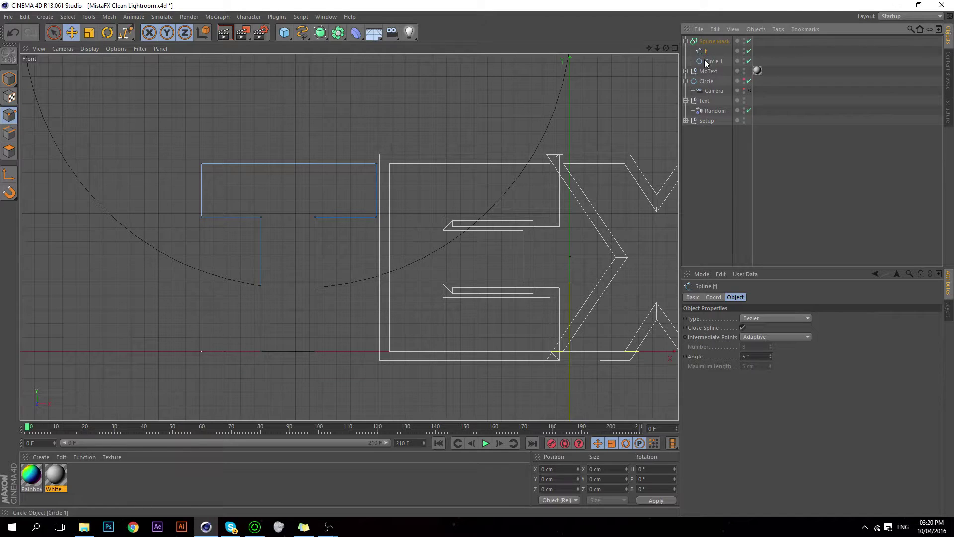
drag(712, 61, 713, 49)
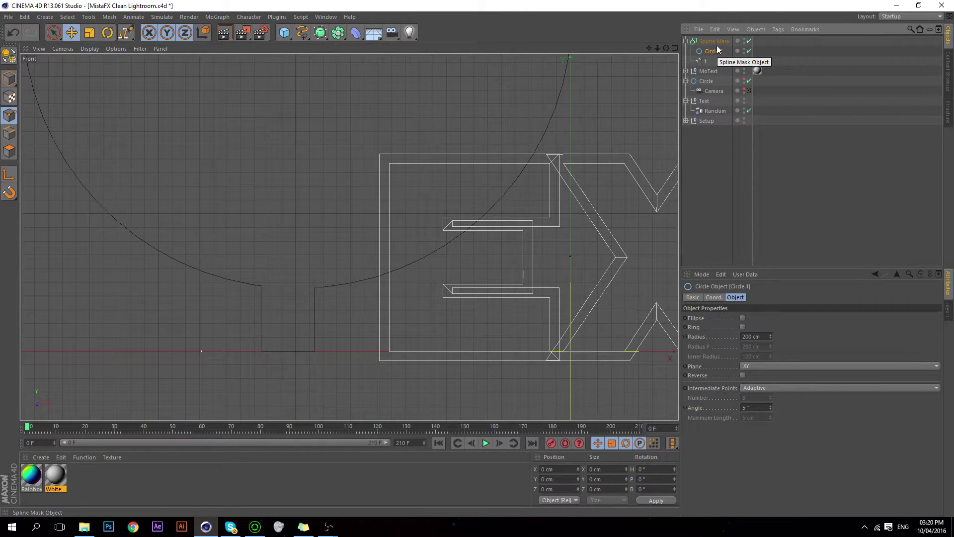
Set the Spline Mask's mode to A intersect B and return to the maximized Perspective view.
click(713, 42)
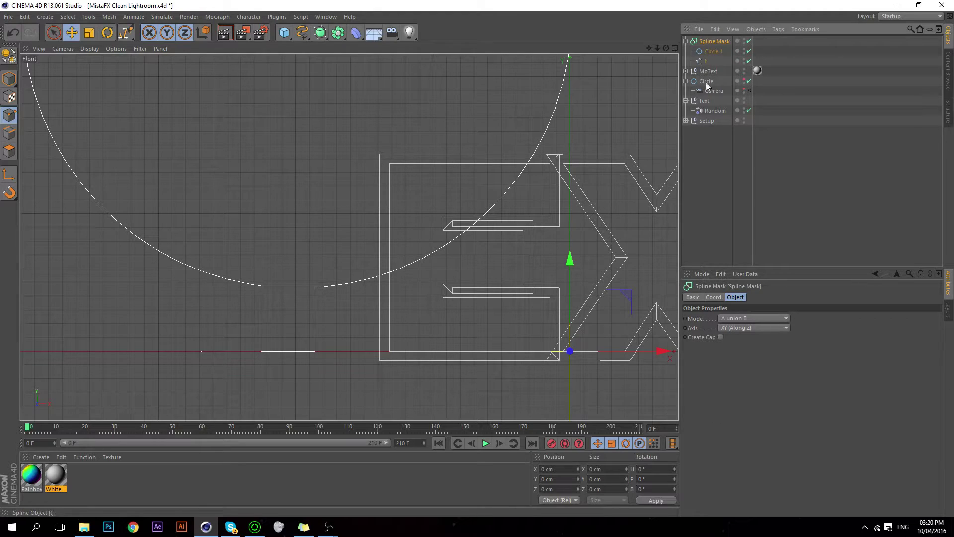
click(740, 318)
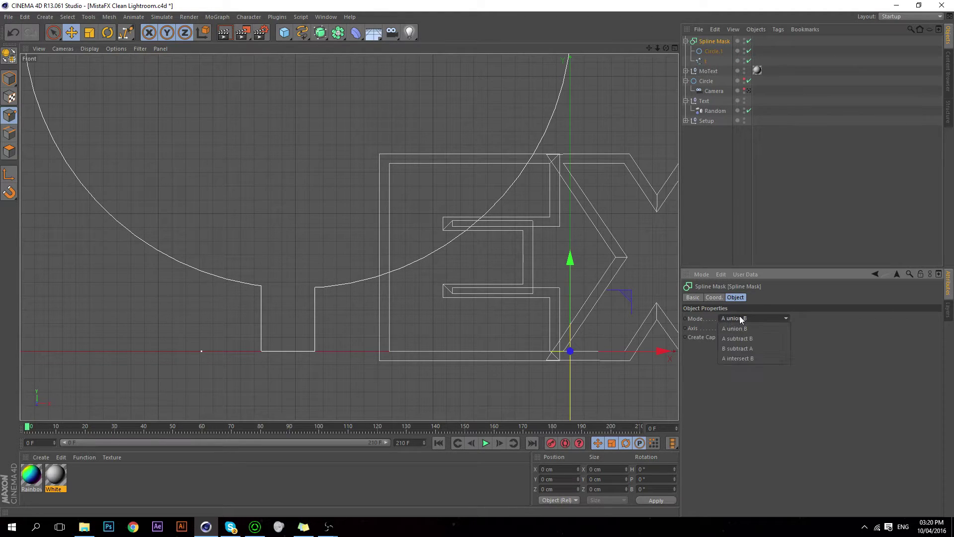
click(755, 359)
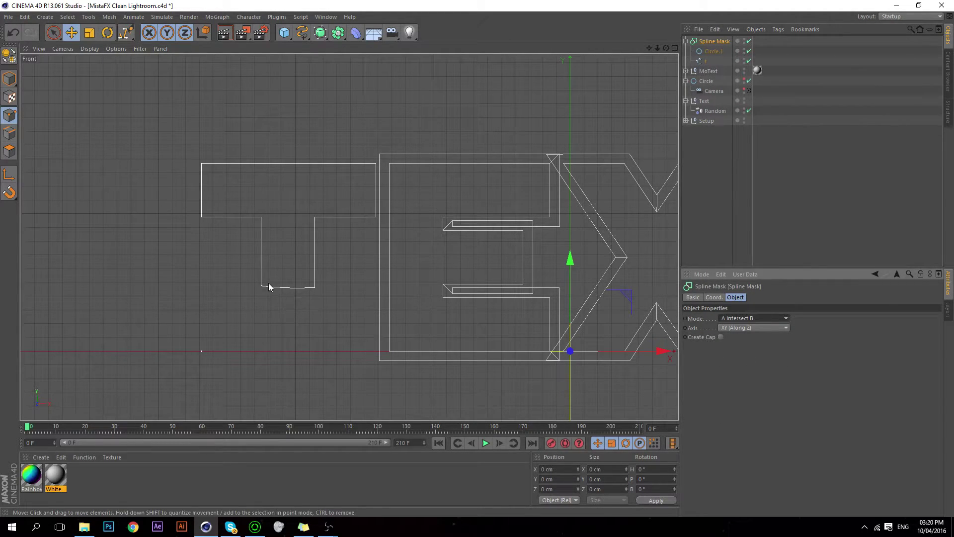
click(675, 48)
click(345, 48)
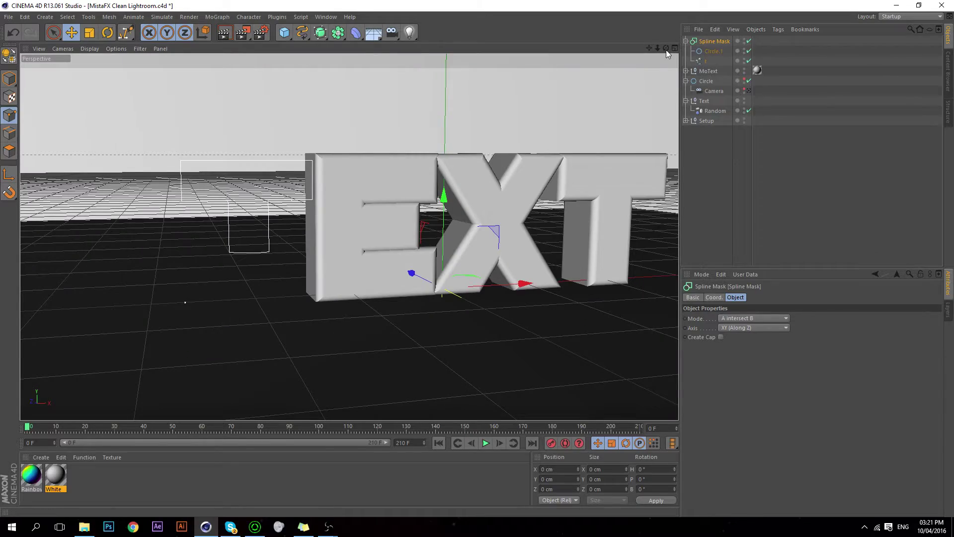
Try moving the circle inside the Spline Mask sideways to change the cut through the t, and undo the move.
drag(666, 49, 438, 52)
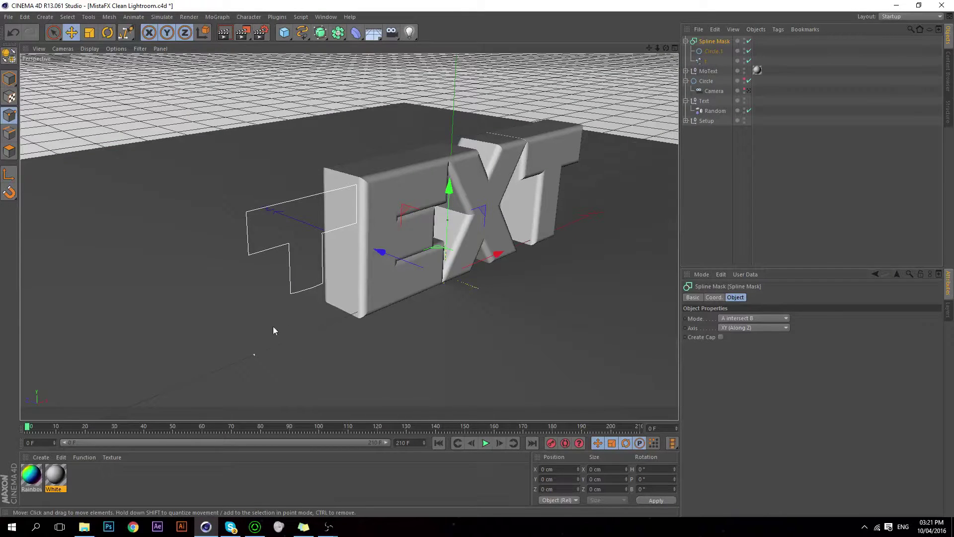
click(706, 61)
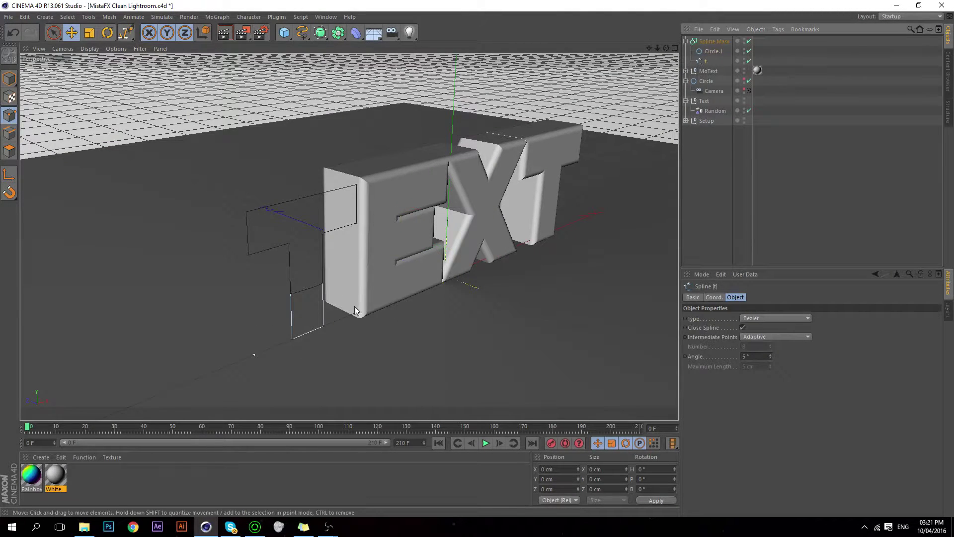
click(375, 321)
click(712, 53)
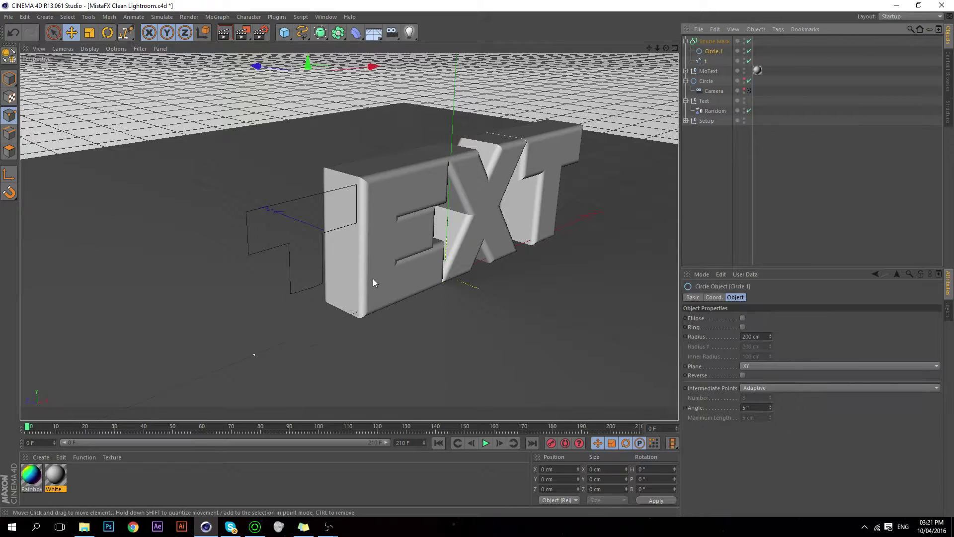
drag(372, 278, 317, 271)
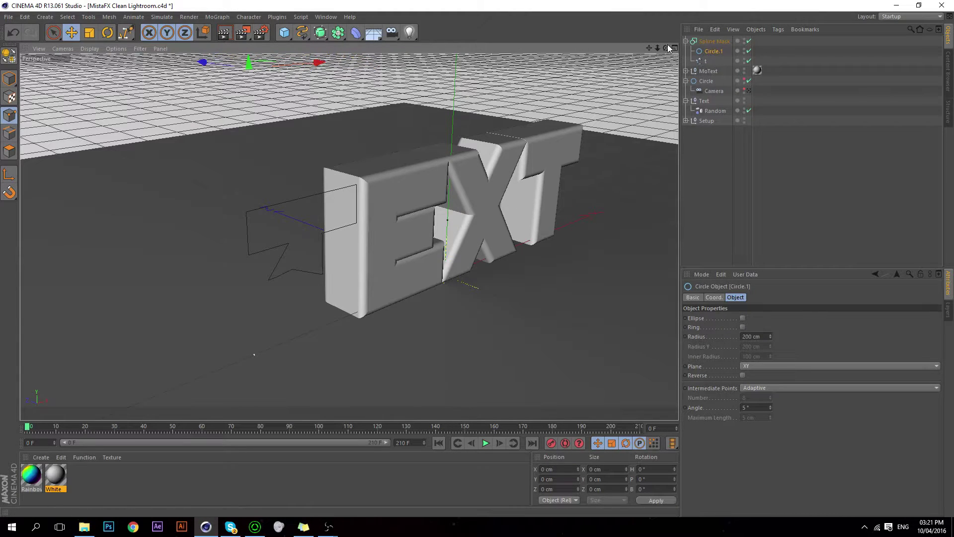
drag(666, 48, 562, 505)
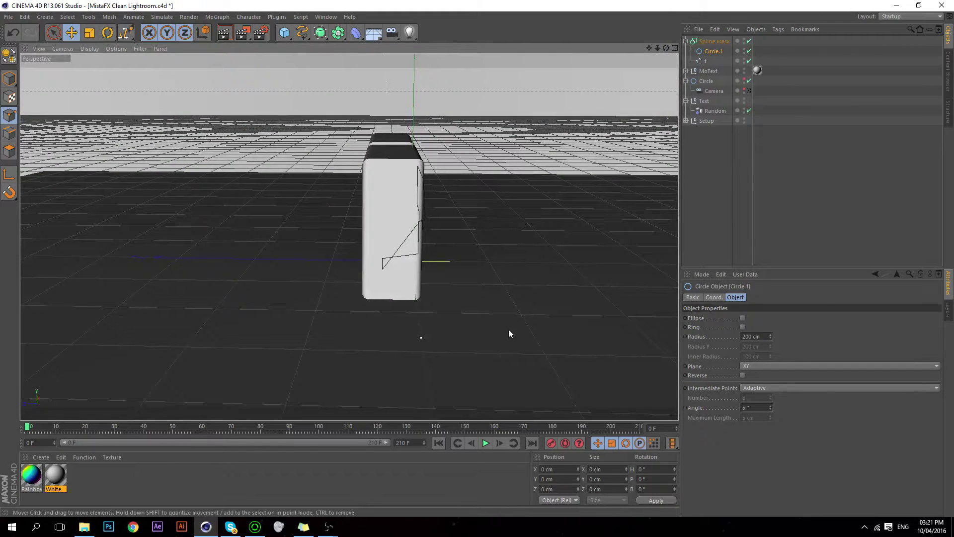
key(ctrl+z)
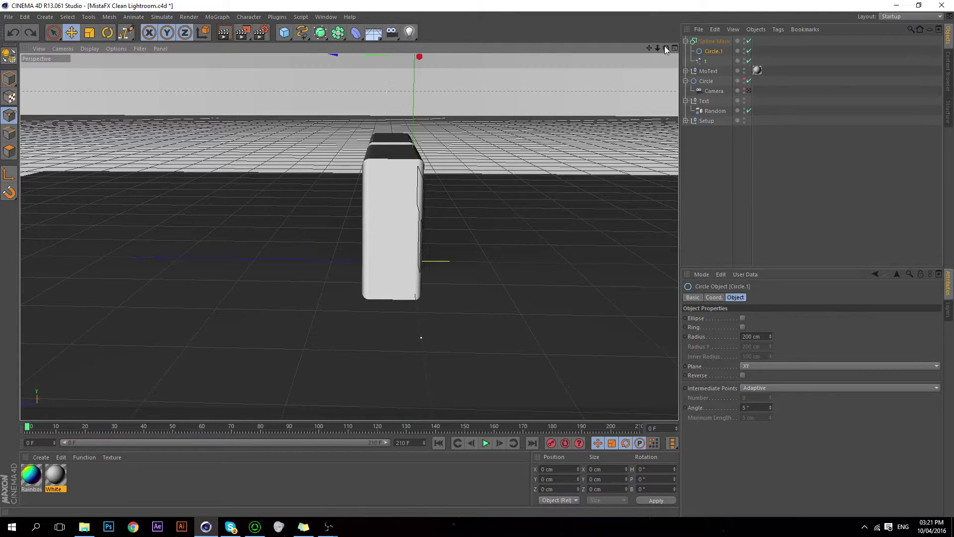
drag(666, 48, 860, 132)
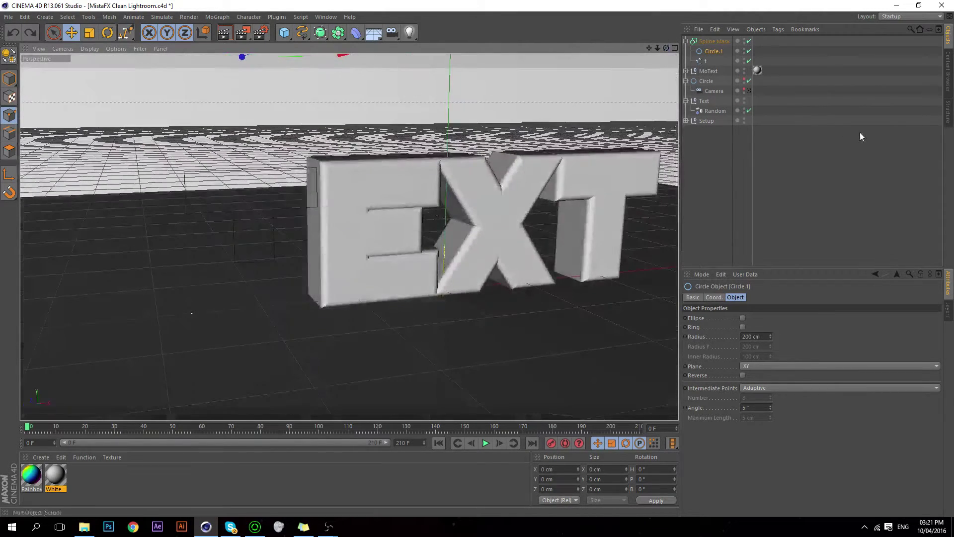
Duplicate the Spline Mask and set the copy's mode to B subtract A, working in the maximized Front view.
click(674, 48)
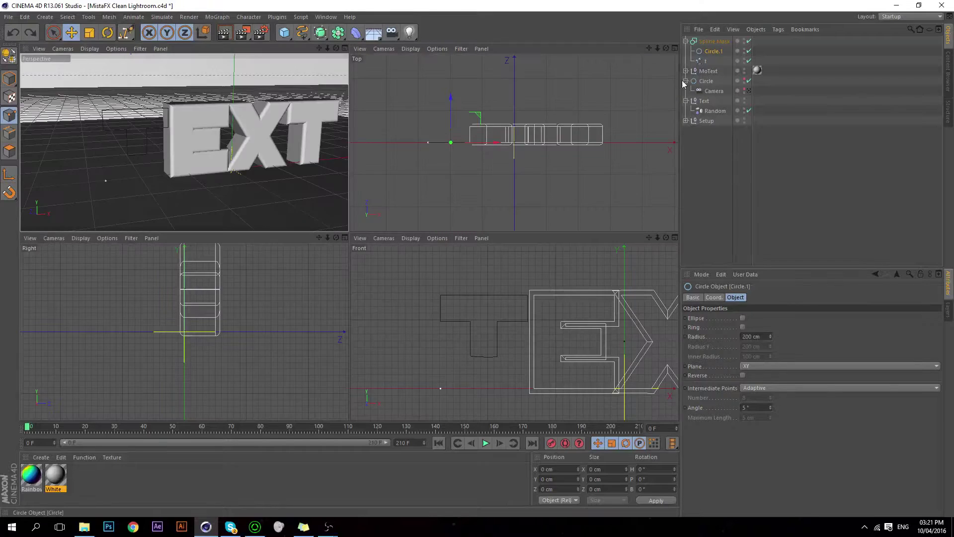
click(674, 238)
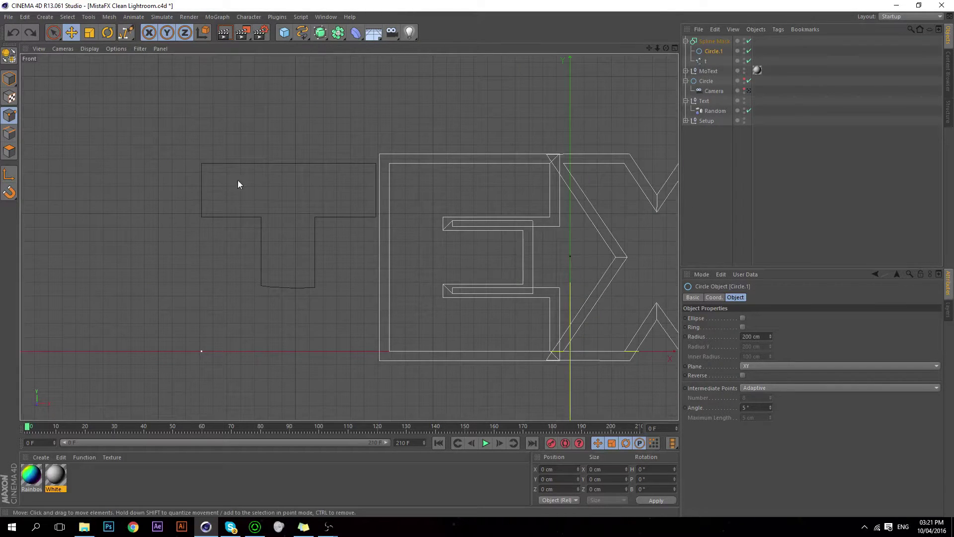
click(715, 41)
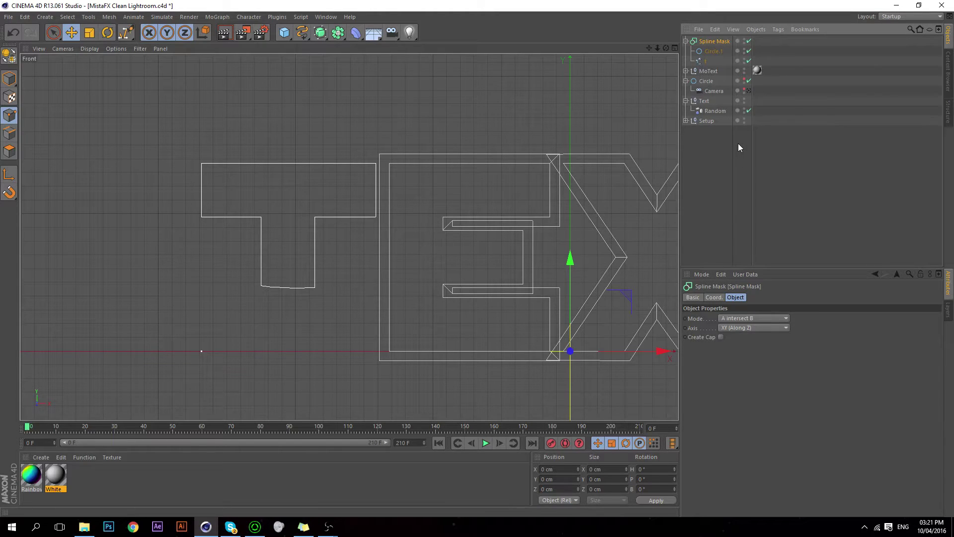
key(ctrl+c)
key(ctrl+v)
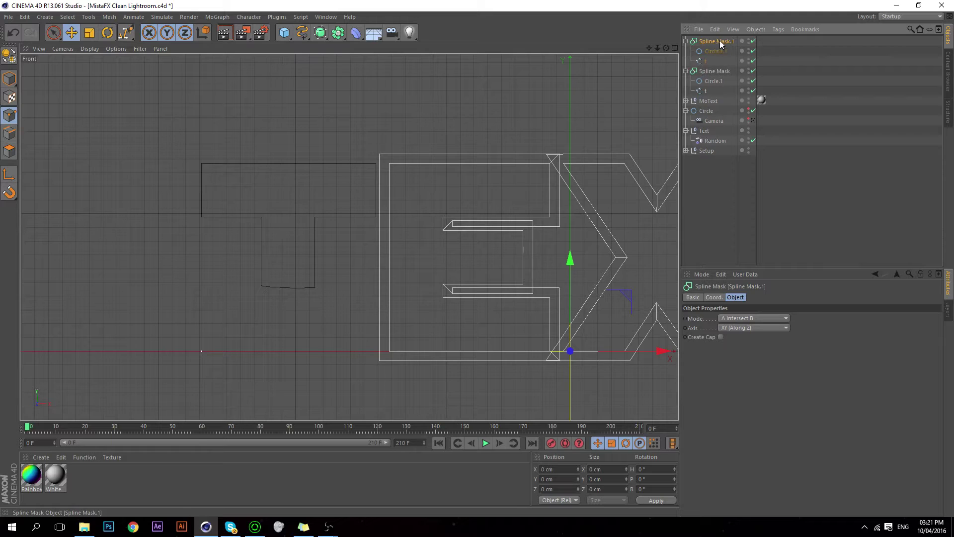
click(737, 318)
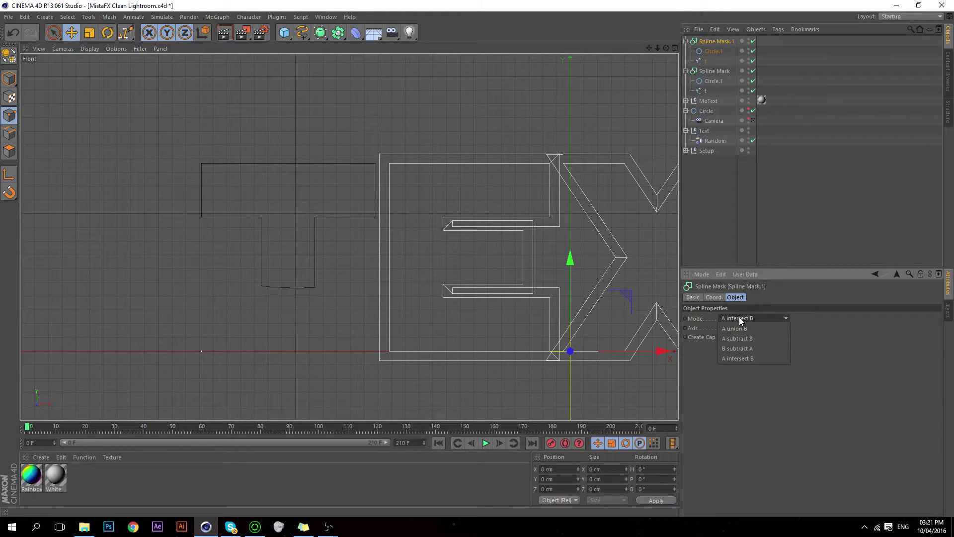
click(741, 348)
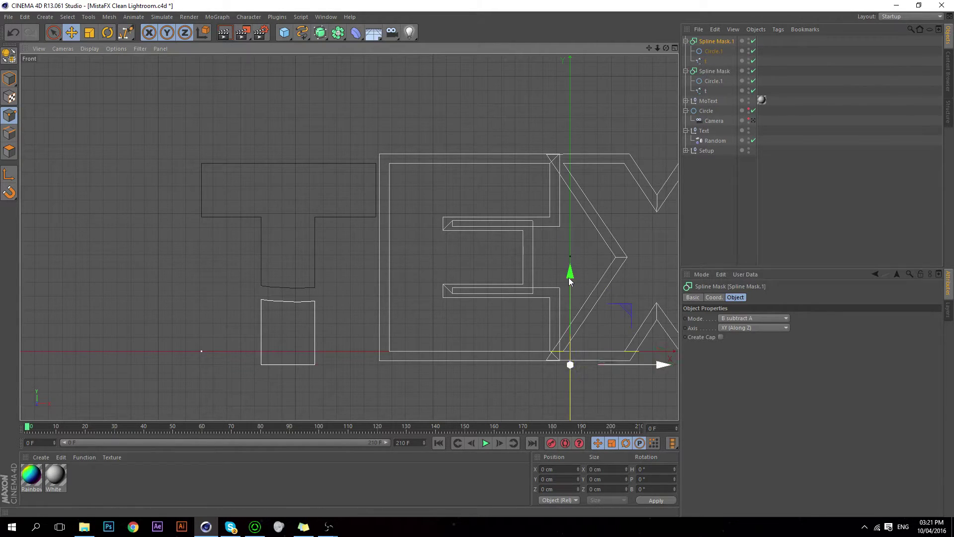
Try moving the original Spline Mask upward and undo the move.
click(718, 74)
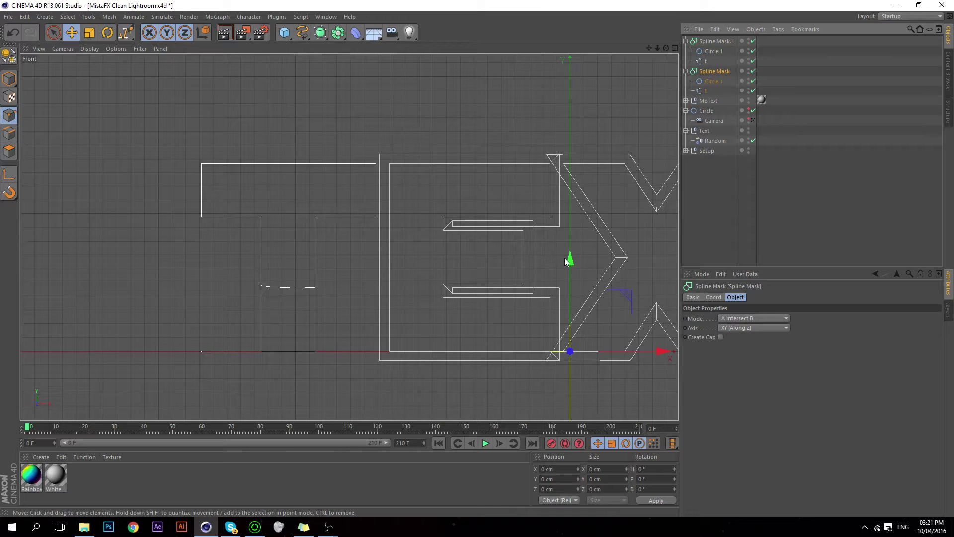
drag(565, 258, 571, 249)
key(ctrl+z)
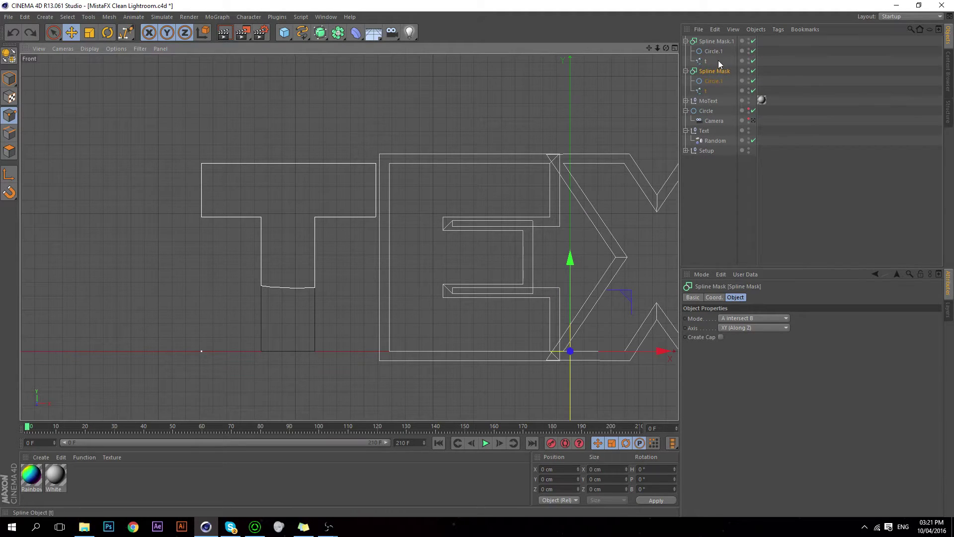
Lower the copied mask's circle to open a gap in the t's stem, and raise both circles together to shift the cut upward.
click(713, 51)
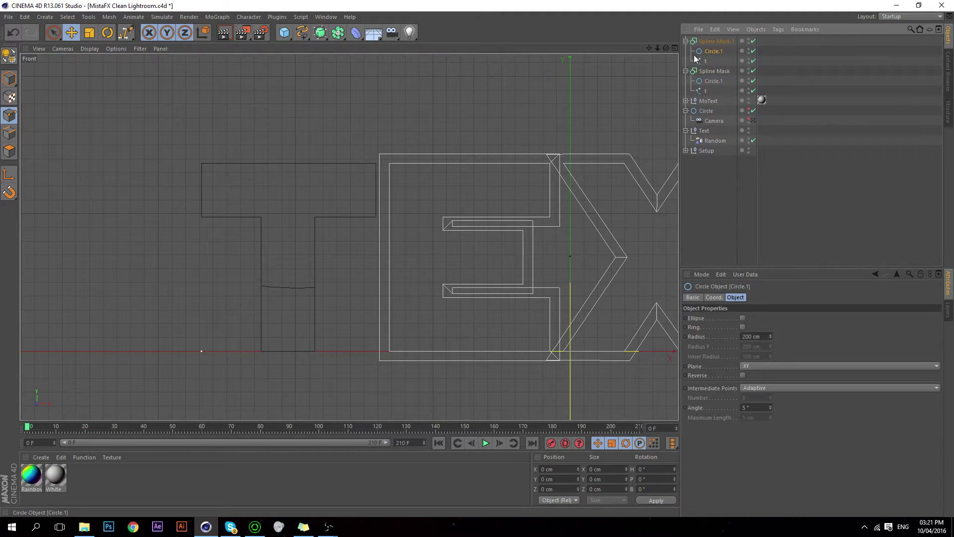
mouse_move(538, 151)
mouse_down()
mouse_move(541, 136)
mouse_move(539, 159)
mouse_move(547, 75)
mouse_move(535, 148)
mouse_up()
ctrl+click(710, 85)
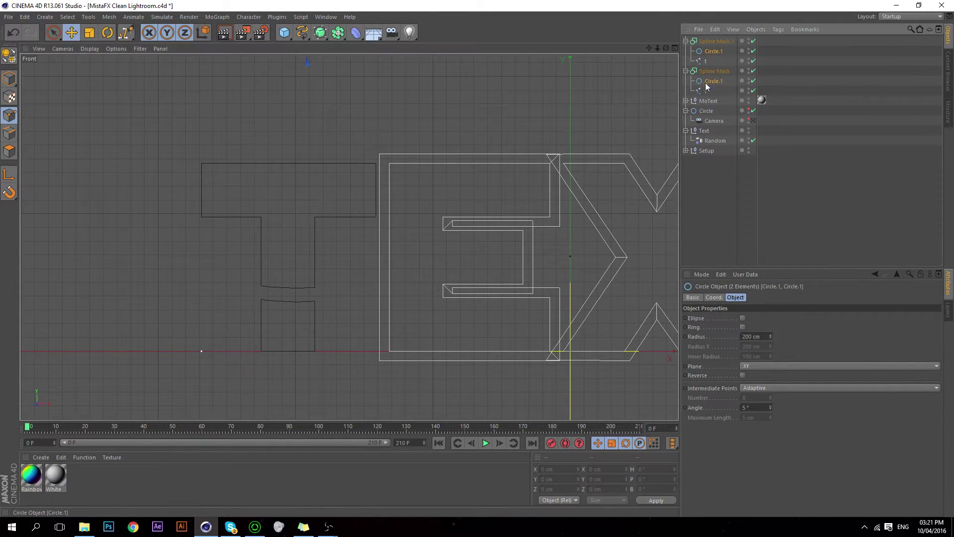
click(726, 64)
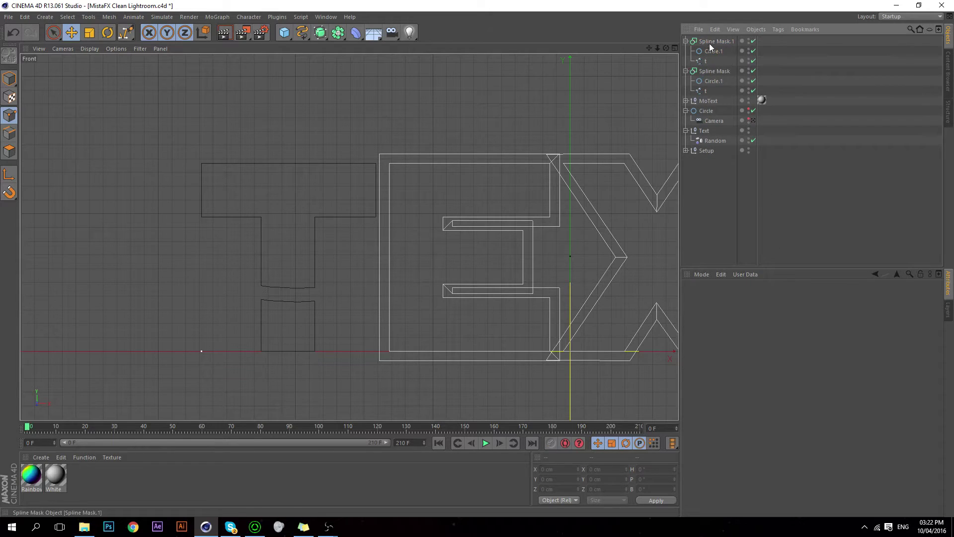
click(712, 51)
ctrl+click(717, 80)
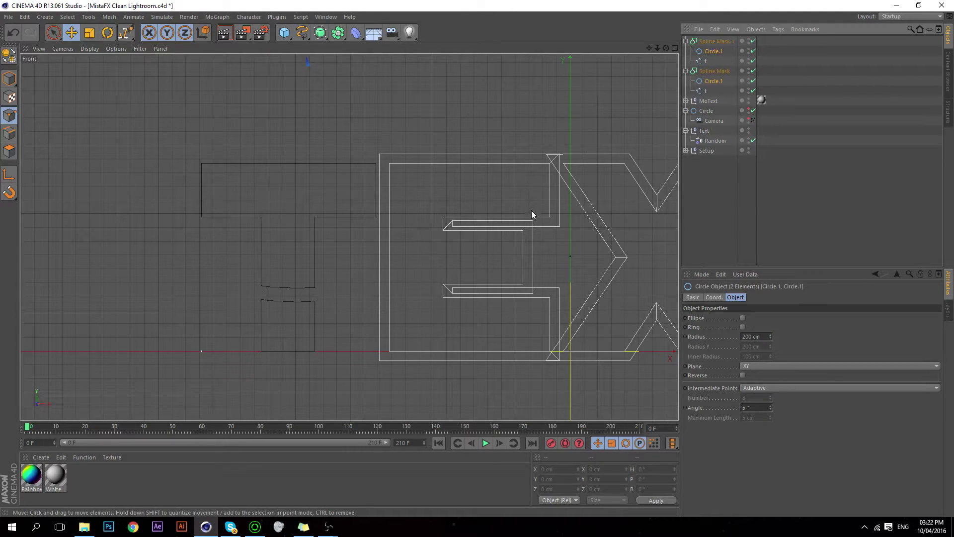
drag(532, 214, 516, 185)
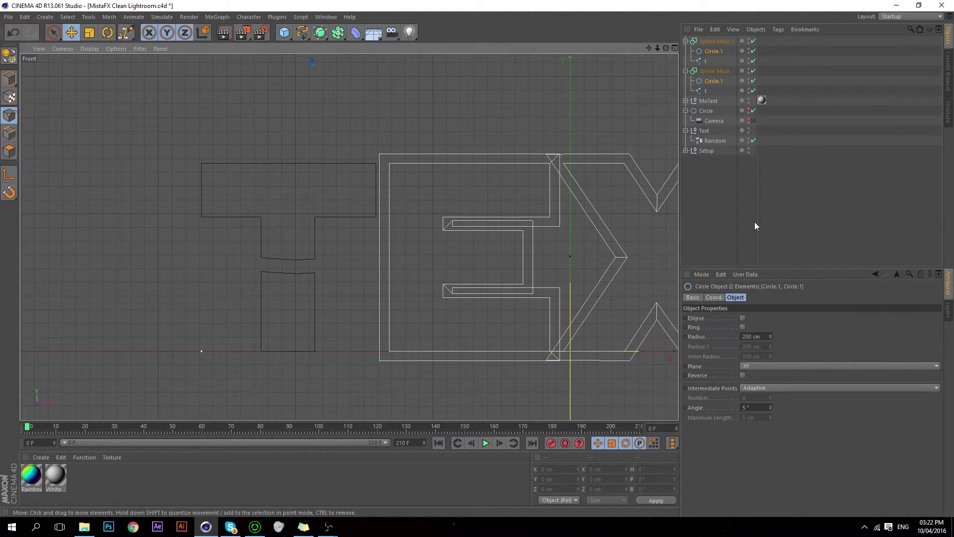
click(789, 204)
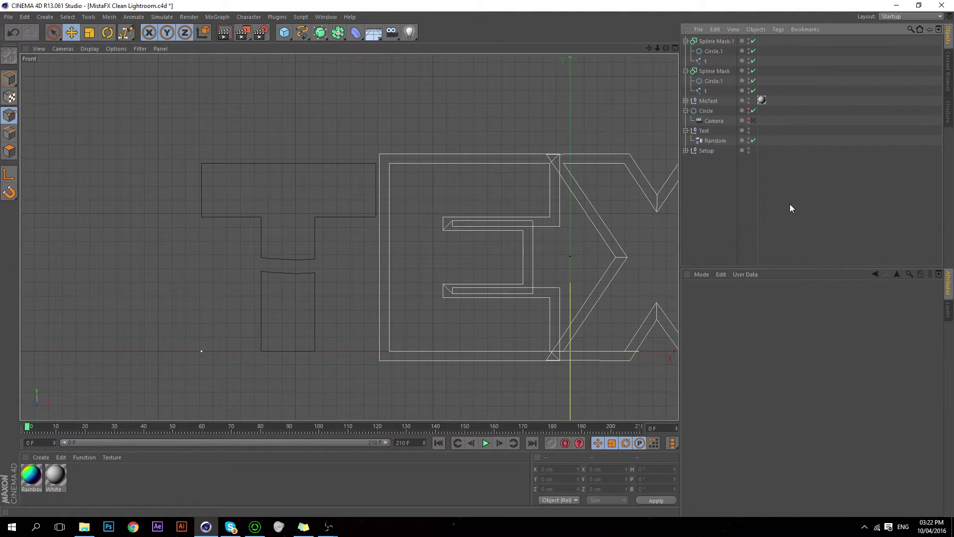
Group the two Spline Masks into a null and rename it T.
click(685, 41)
click(686, 51)
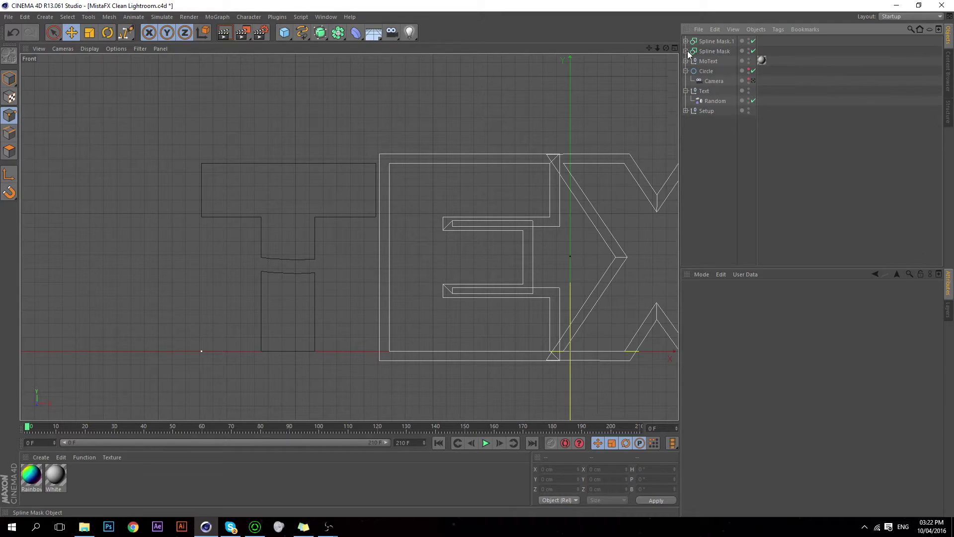
click(714, 51)
shift+click(720, 42)
key(alt+g)
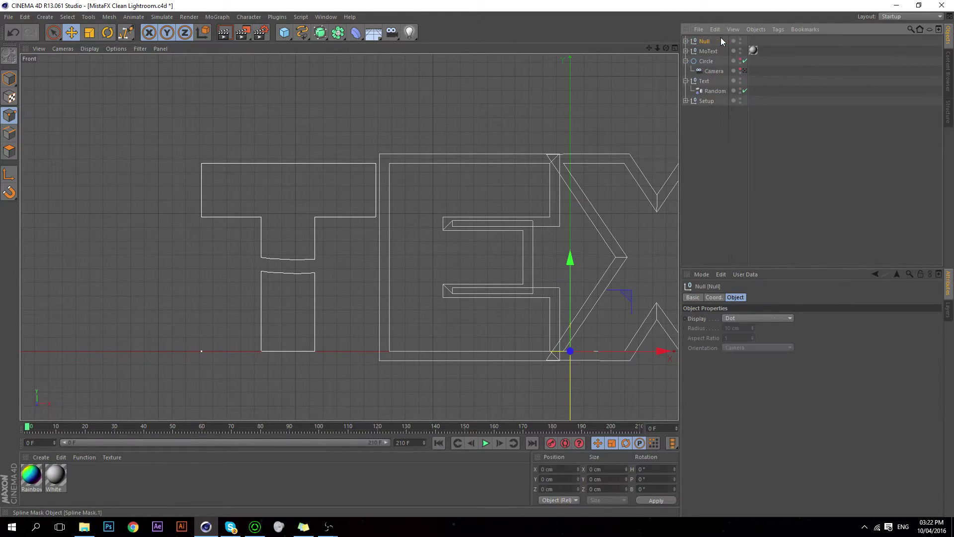
double_click(706, 43)
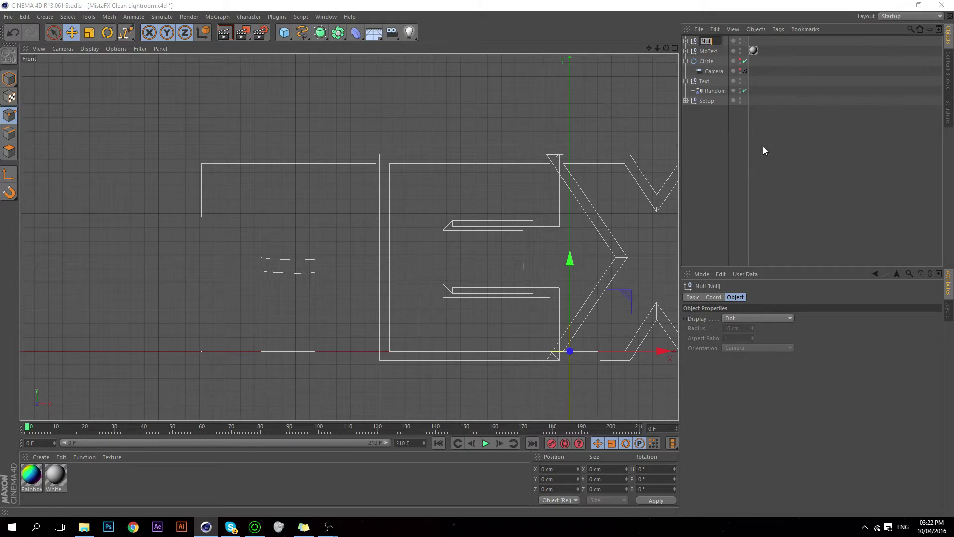
text(T)
key(Return)
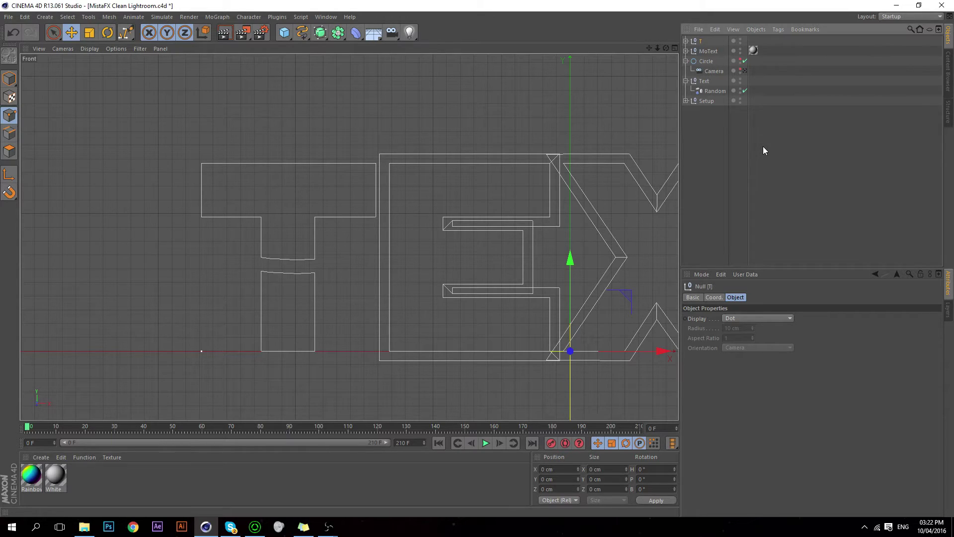
Add two Extrude NURBS objects and set the Z movement of both to 50 cm.
click(685, 40)
drag(320, 32, 368, 58)
drag(316, 31, 434, 50)
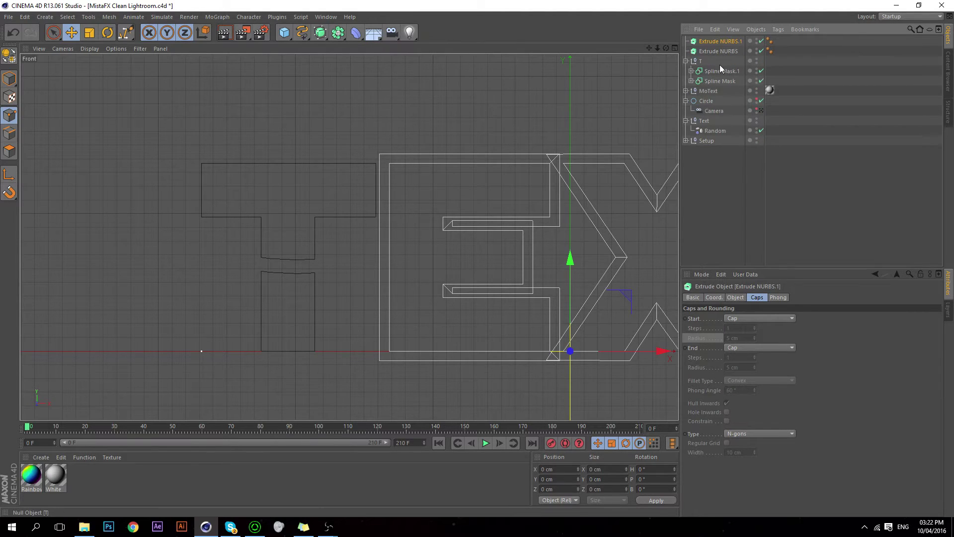
ctrl+click(718, 50)
click(736, 297)
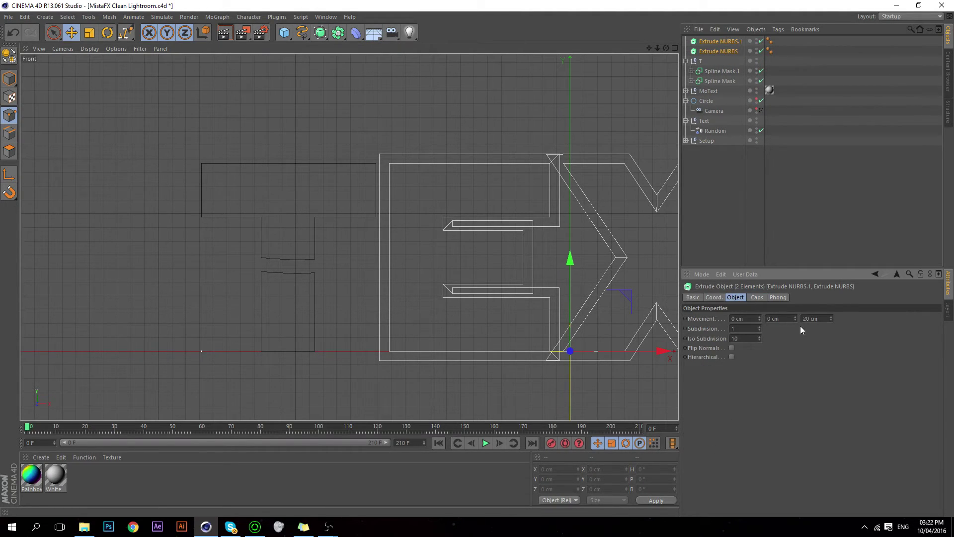
drag(825, 319, 738, 307)
text(50)
key(Return)
Set the start and end caps of both Extrude NURBS to Fillet Cap.
click(757, 298)
click(762, 319)
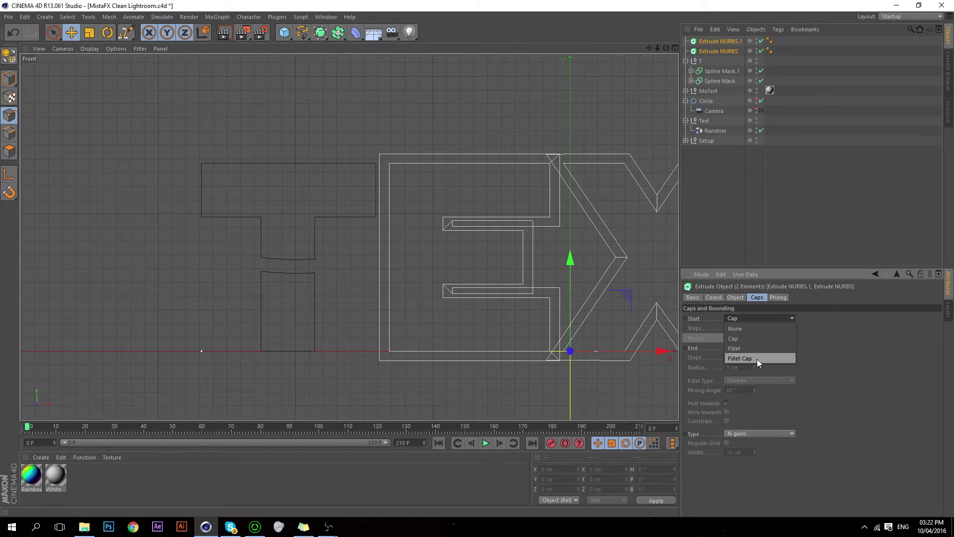
click(757, 357)
click(760, 348)
click(762, 384)
click(741, 329)
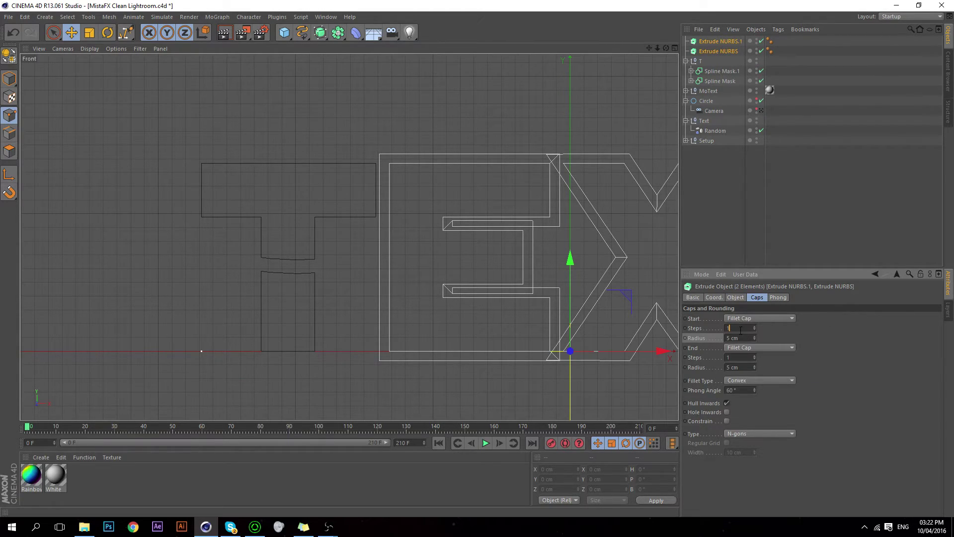
Nest Spline Mask.1 under Extrude NURBS.1 and Spline Mask under Extrude NURBS.
click(713, 72)
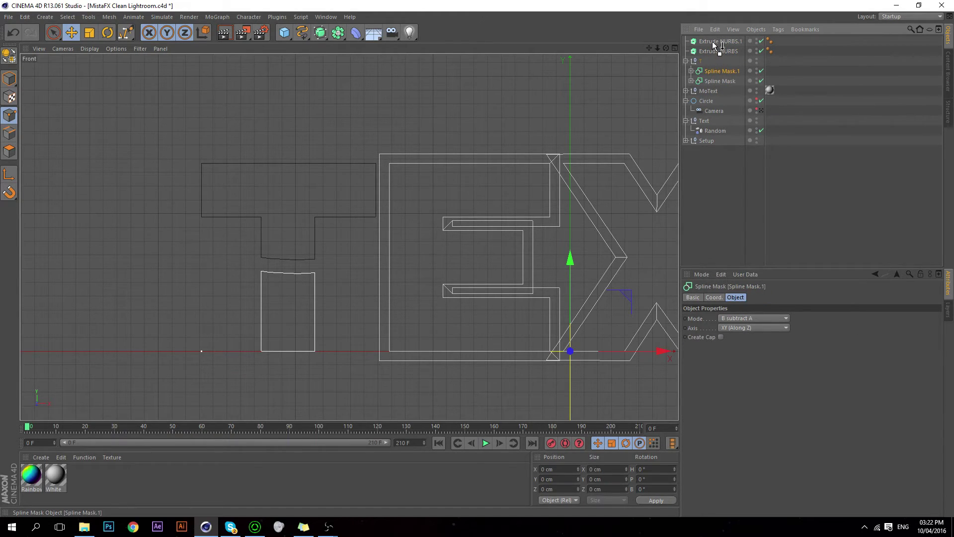
drag(712, 41, 716, 61)
click(721, 81)
Lower the circle in Spline Mask.1 by 10 cm in the maximized Perspective view to widen the gap in the extruded T.
click(675, 49)
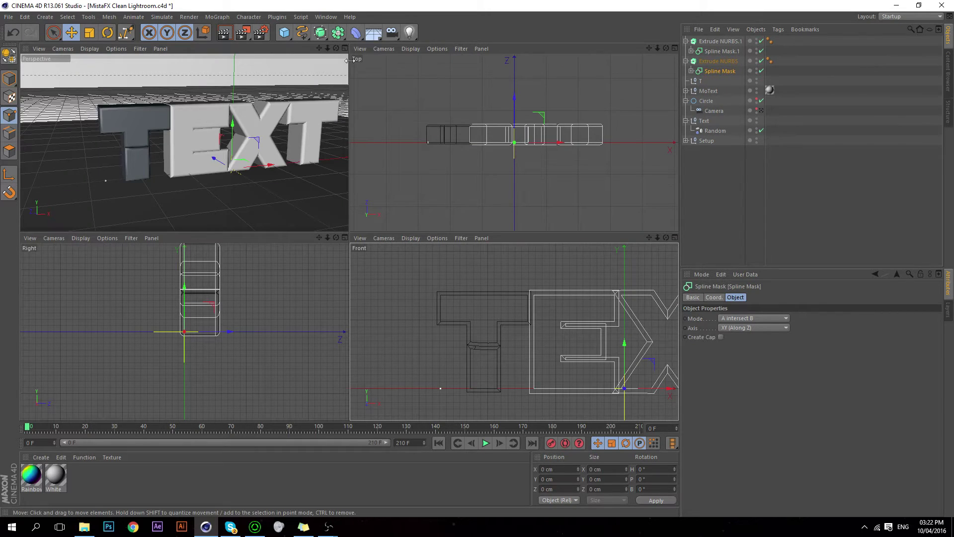
click(344, 48)
scroll(227, 265, up, 5)
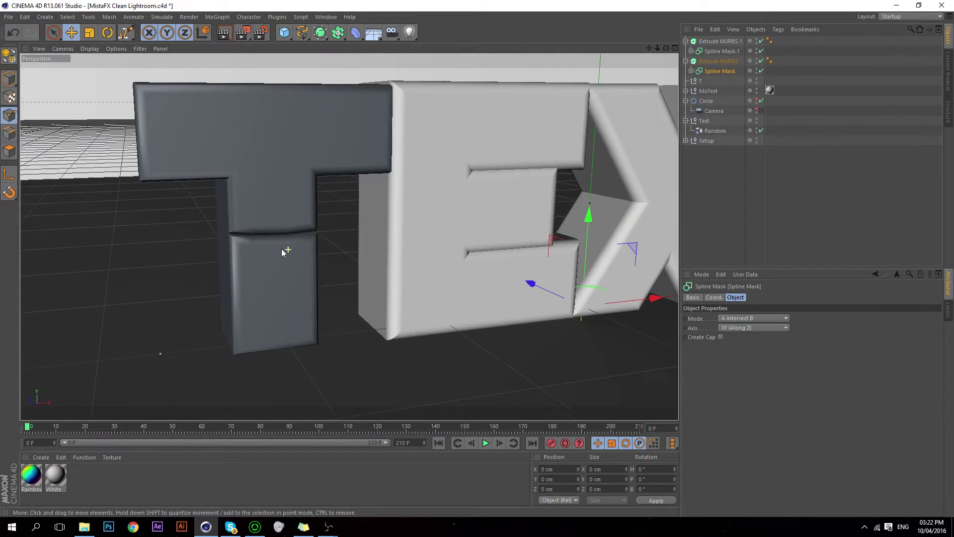
click(691, 50)
click(692, 91)
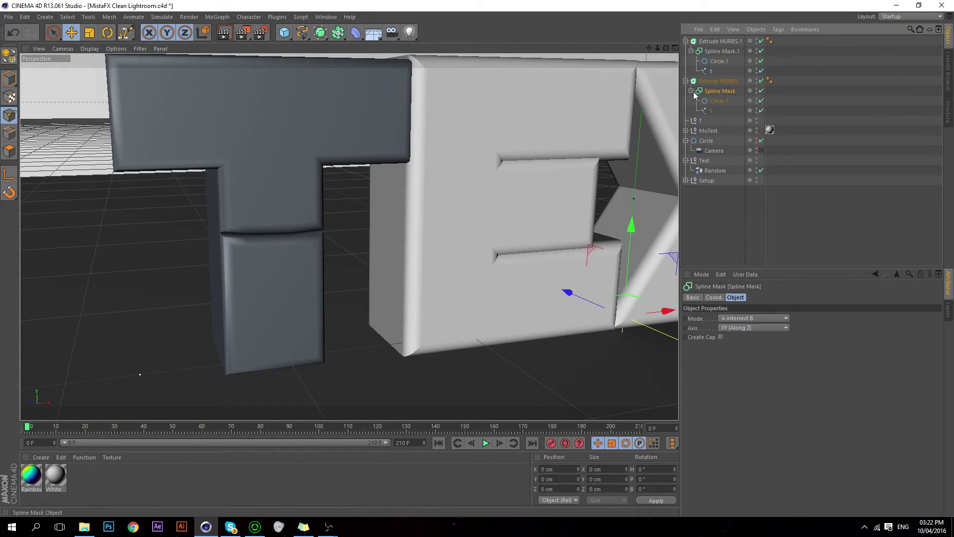
click(719, 61)
click(718, 102)
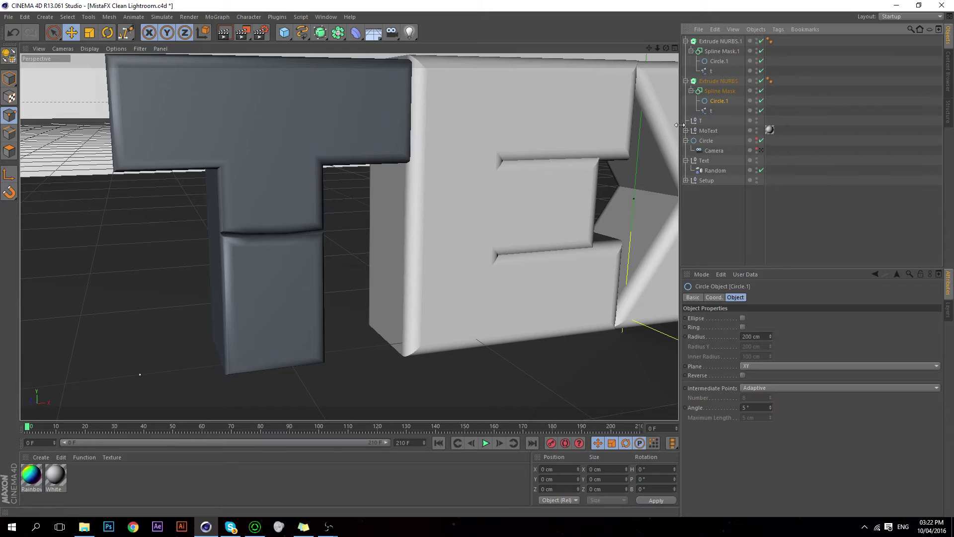
drag(495, 175, 492, 143)
click(719, 61)
drag(527, 123, 527, 131)
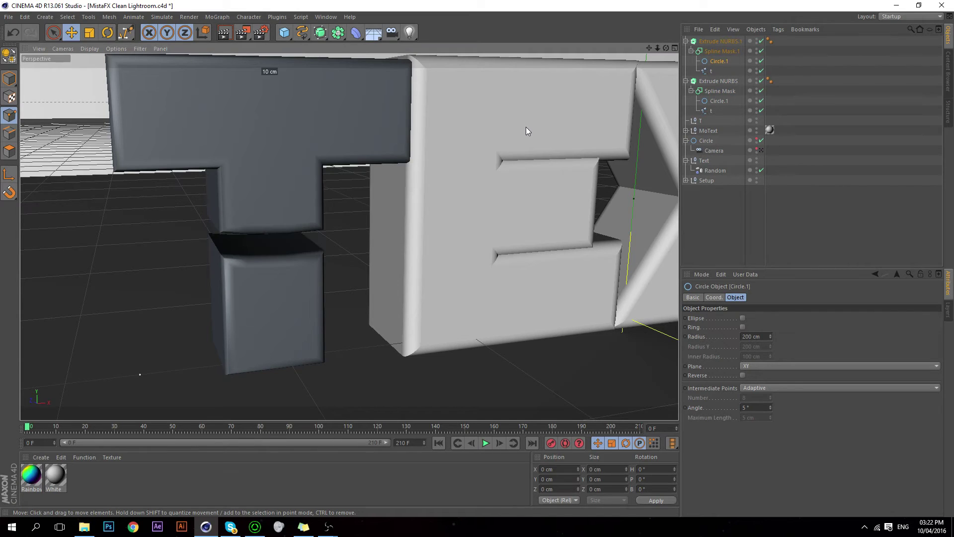
Collapse both Extrude NURBS hierarchies and nest the two objects inside the T null.
drag(666, 47, 646, 48)
click(685, 40)
click(686, 51)
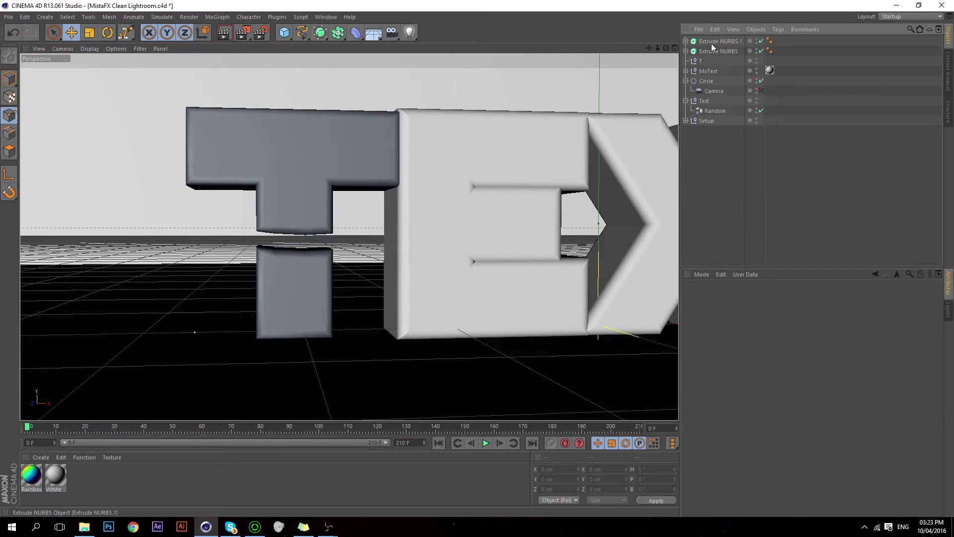
click(719, 41)
drag(708, 39, 703, 41)
click(706, 52)
shift+click(707, 60)
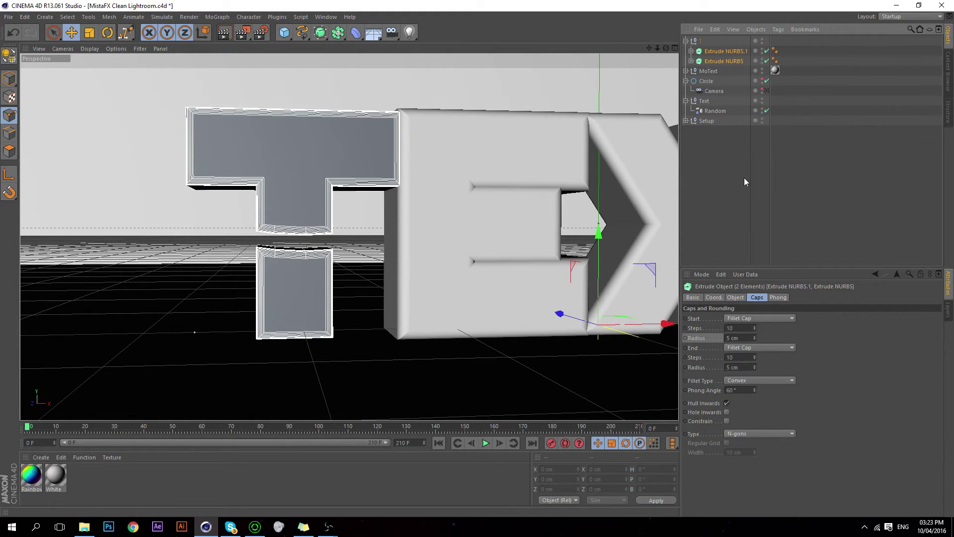
click(746, 181)
Create a new material and set its Reflection color to blue, RGB 0, 123, 255.
double_click(111, 482)
double_click(29, 477)
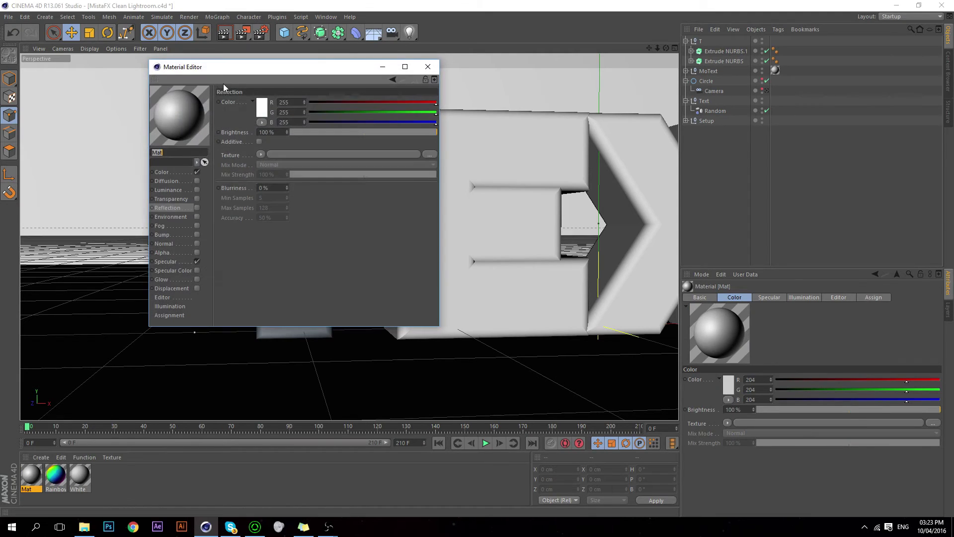
click(264, 113)
click(295, 71)
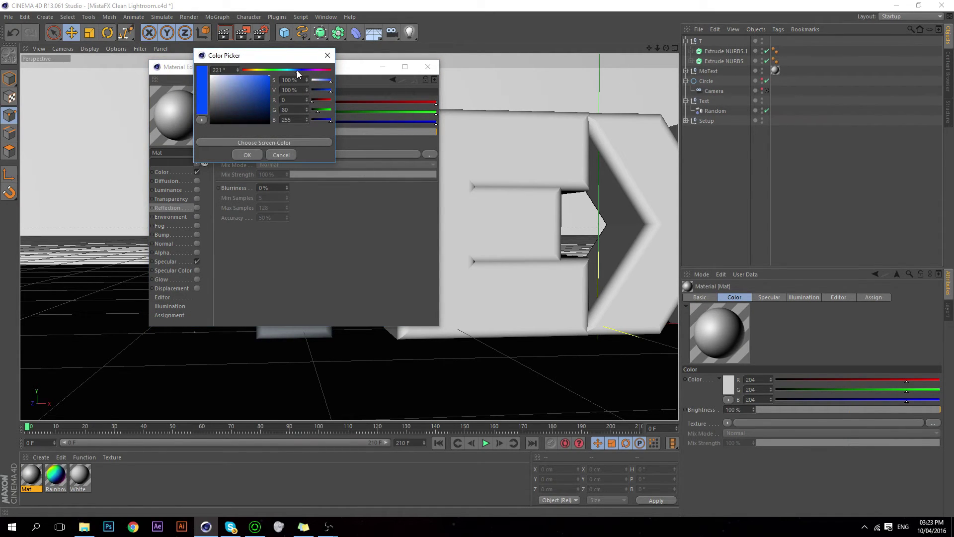
click(248, 156)
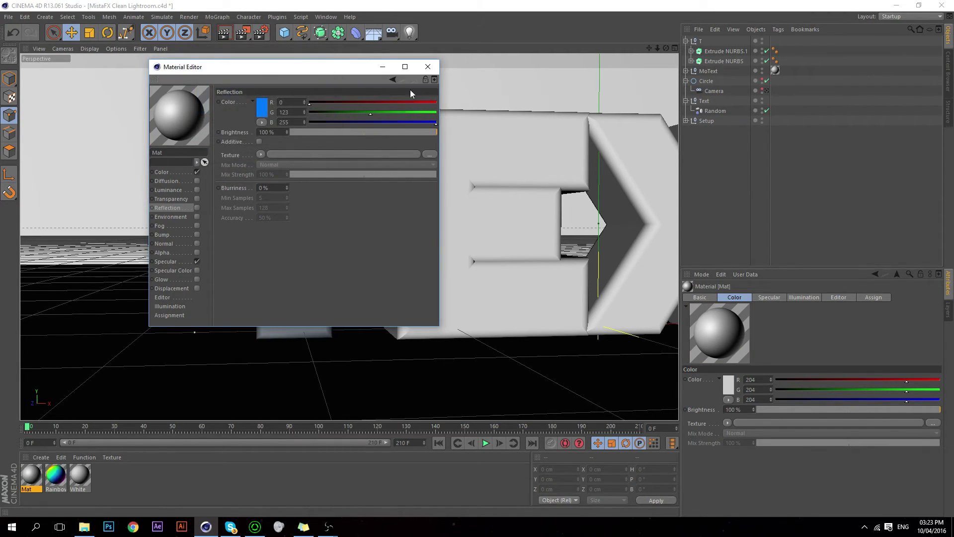
Set the new material's Color channel to blue, RGB 0, 136, 255, and close the Material Editor.
click(163, 172)
click(261, 109)
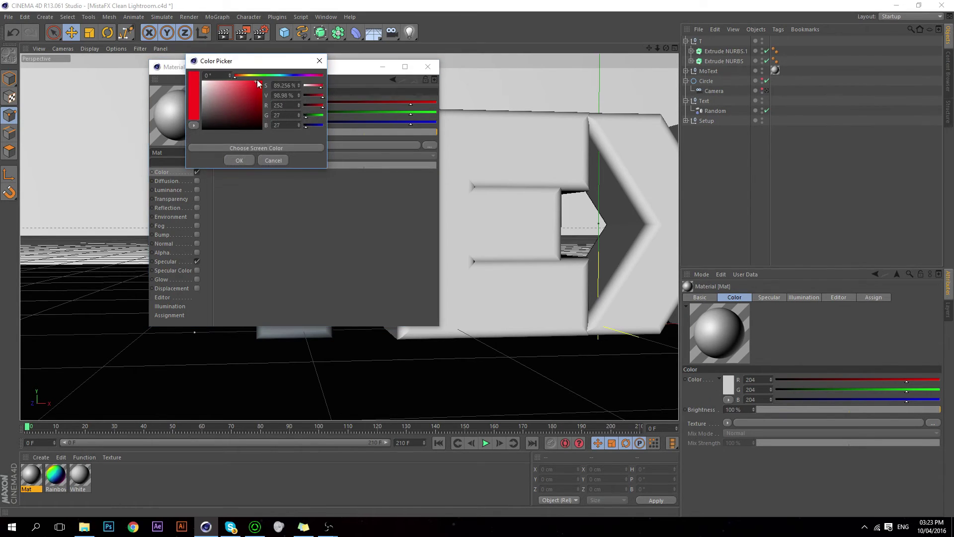
click(288, 75)
click(287, 75)
click(248, 160)
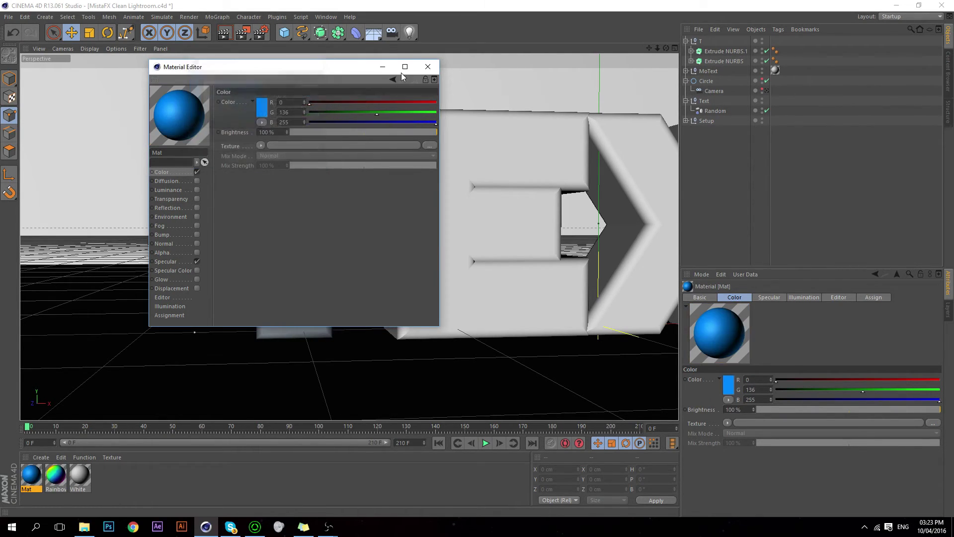
click(427, 66)
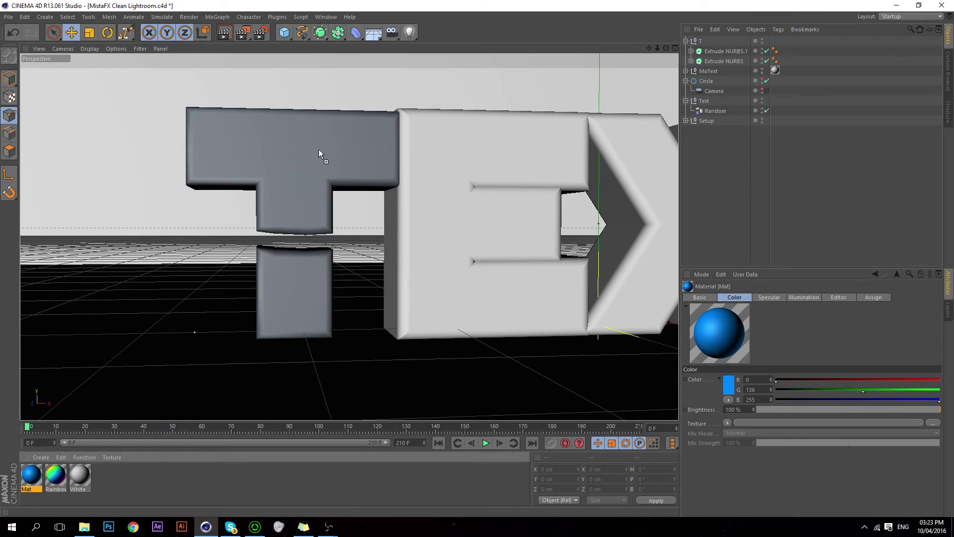
Assign the blue material to the upper piece of the split T and the White material to its lower piece.
drag(319, 152, 319, 153)
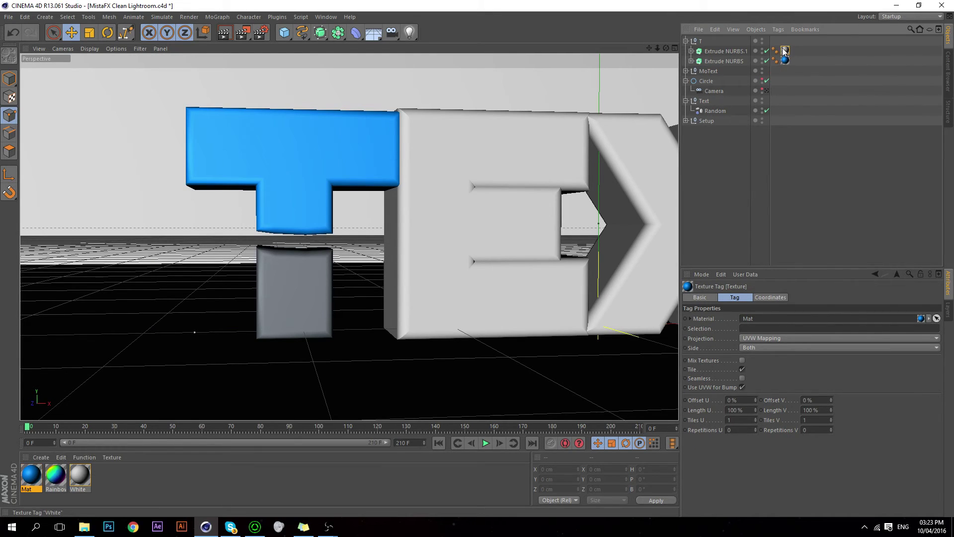
scroll(373, 222, down, 3)
scroll(380, 189, up, 2)
scroll(250, 259, up, 5)
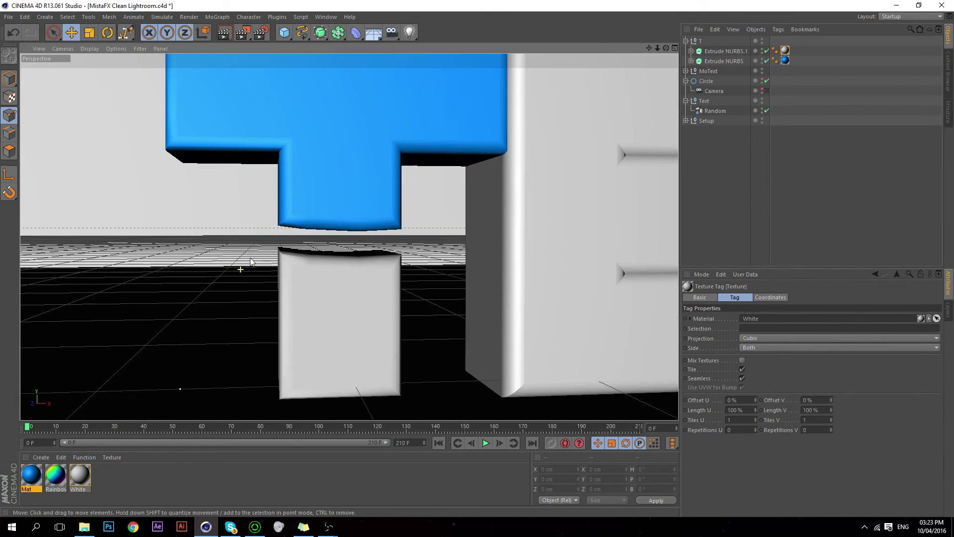
drag(667, 47, 481, 193)
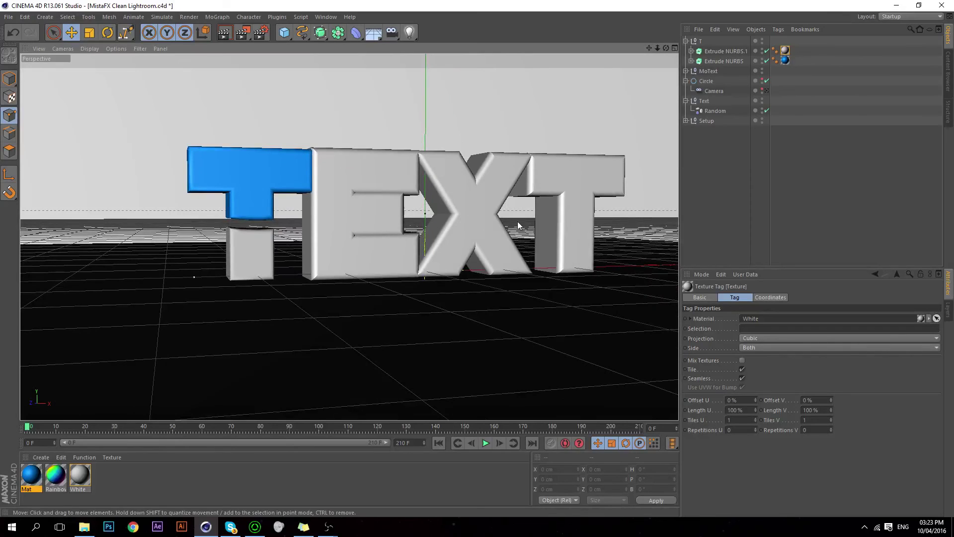
Switch to Model mode and select the Sky object in the scene.
click(303, 32)
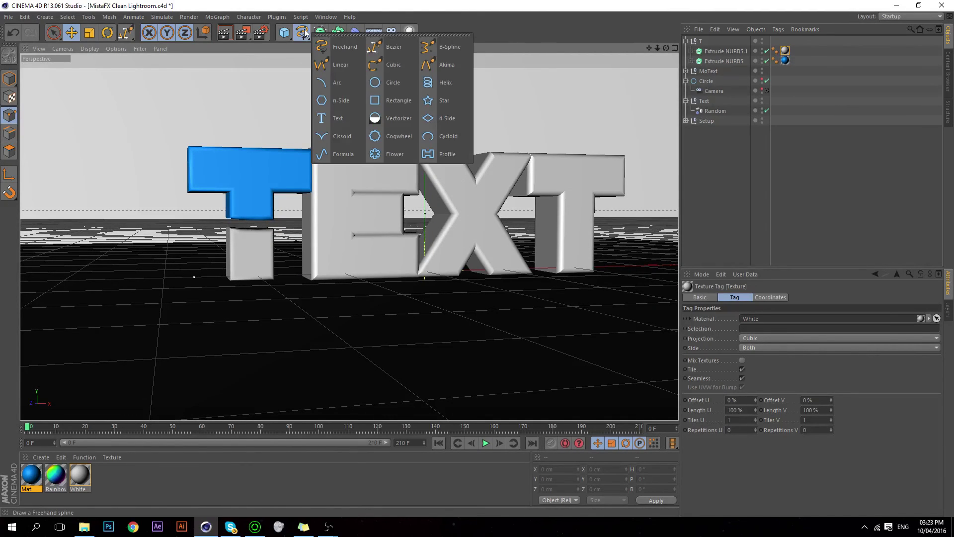
click(10, 78)
click(385, 97)
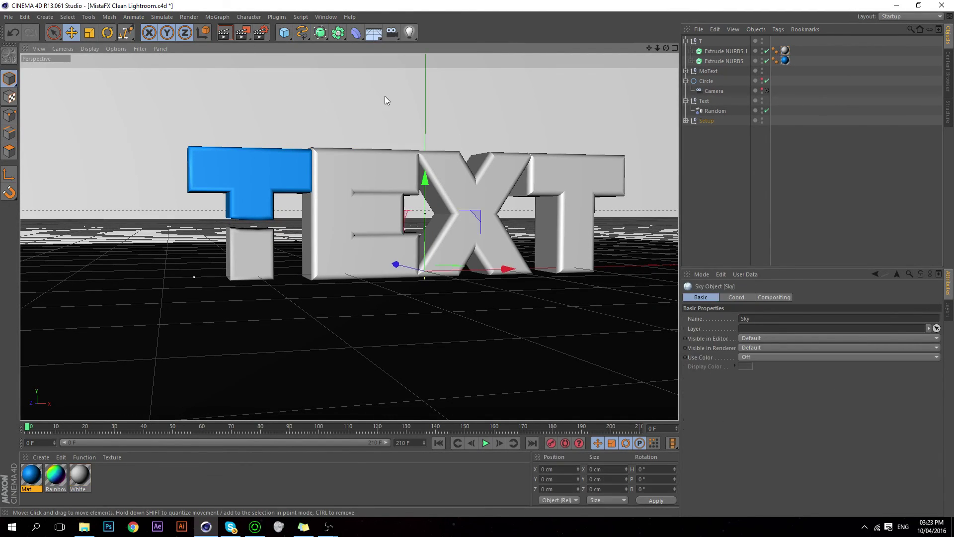
scroll(513, 102, down, 2)
scroll(526, 82, down, 1)
scroll(549, 85, up, 5)
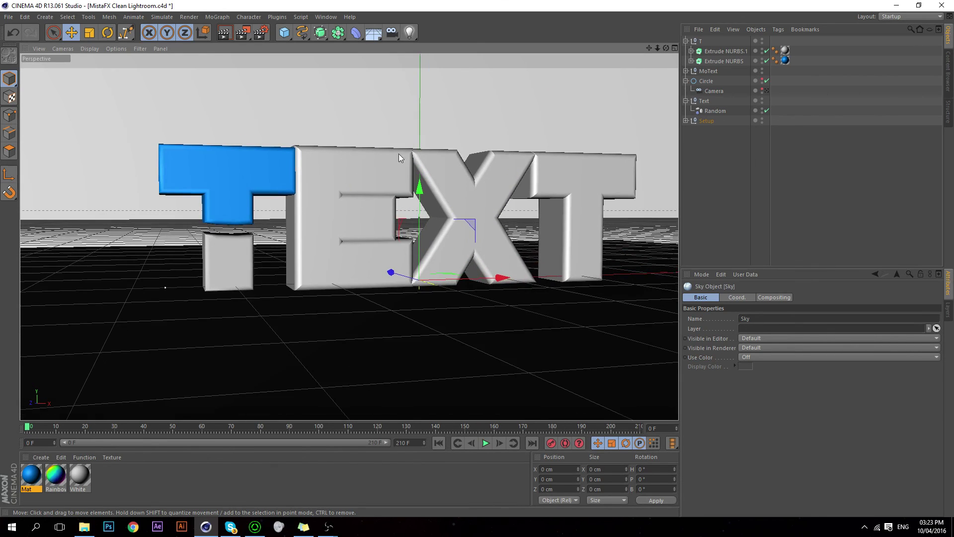